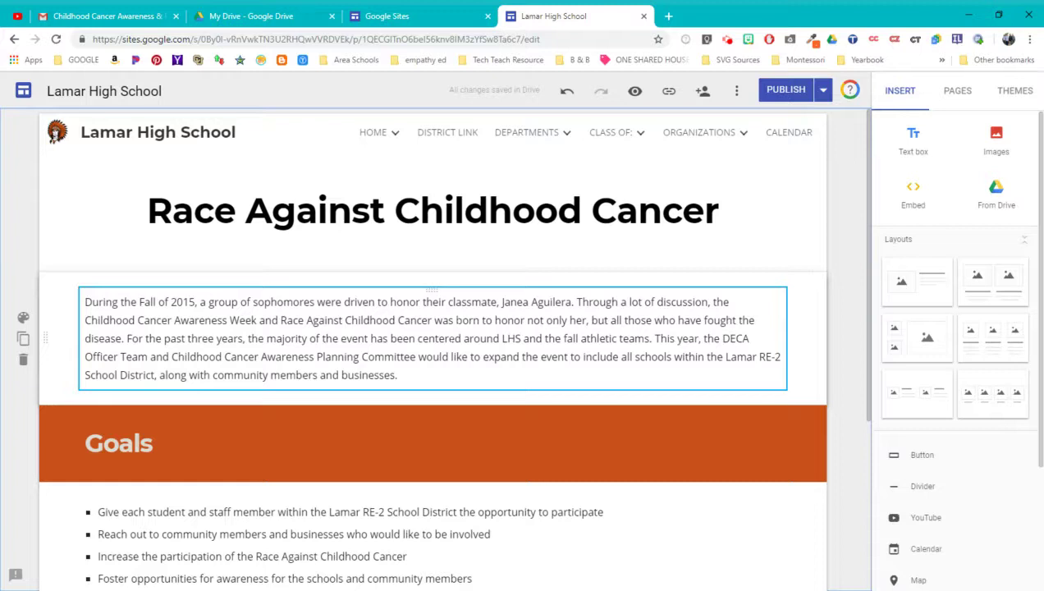
# Step: Insert the layout with four captioned images below the goals list and caption its first column "Elementary Schools"
pyautogui.scroll(-3, 427, 303)
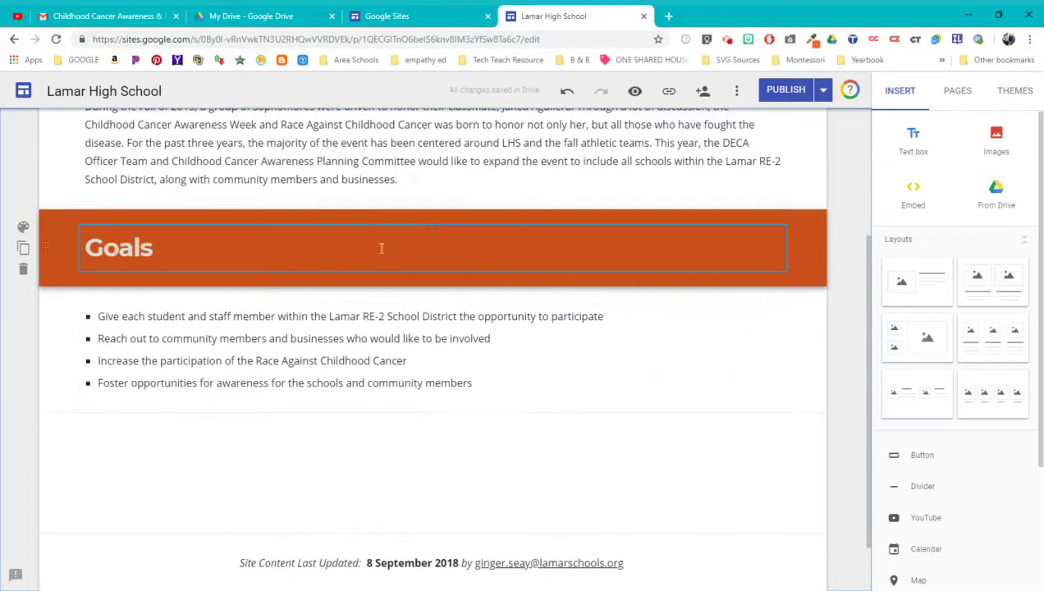
pyautogui.scroll(-1, 350, 454)
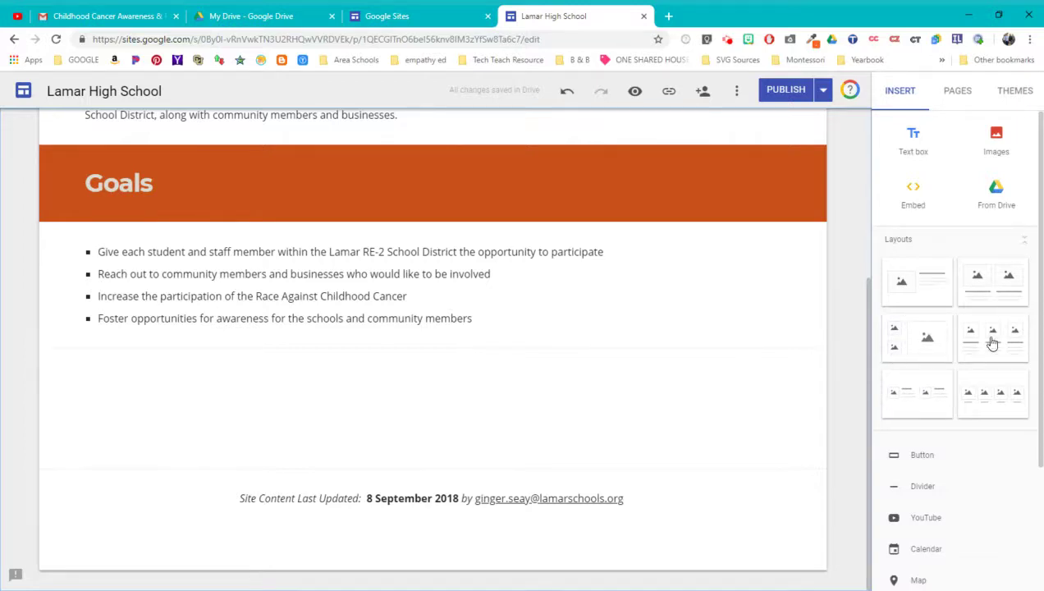
pyautogui.click(991, 399)
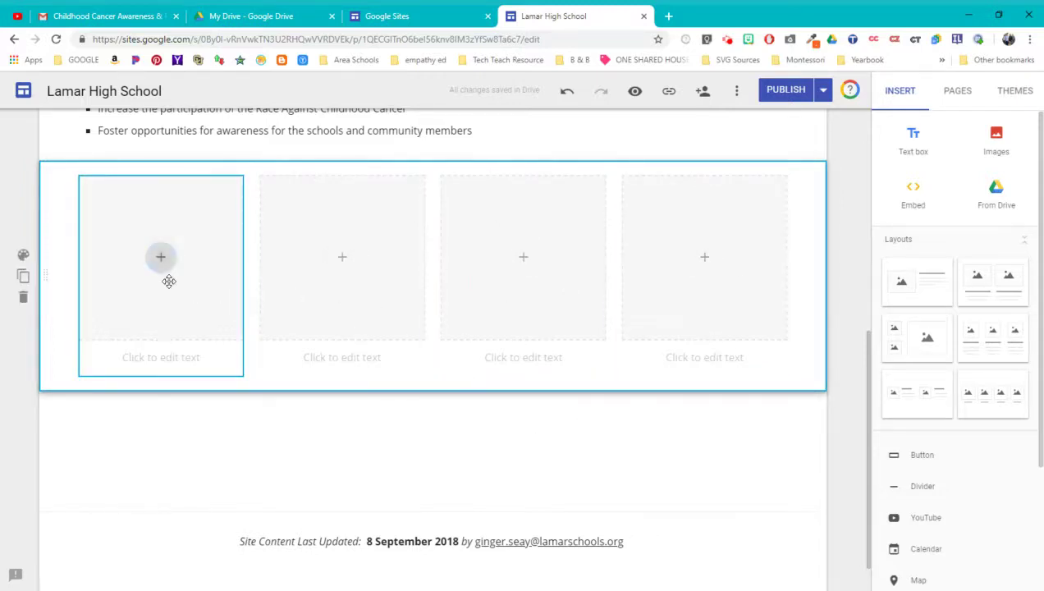
pyautogui.click(161, 357)
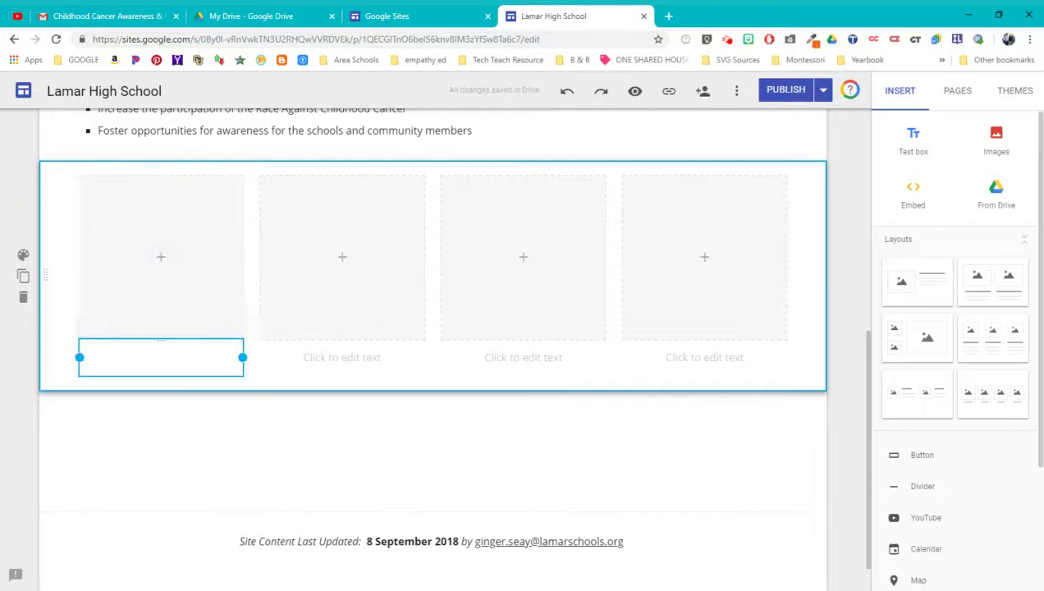
pyautogui.write('Ele')
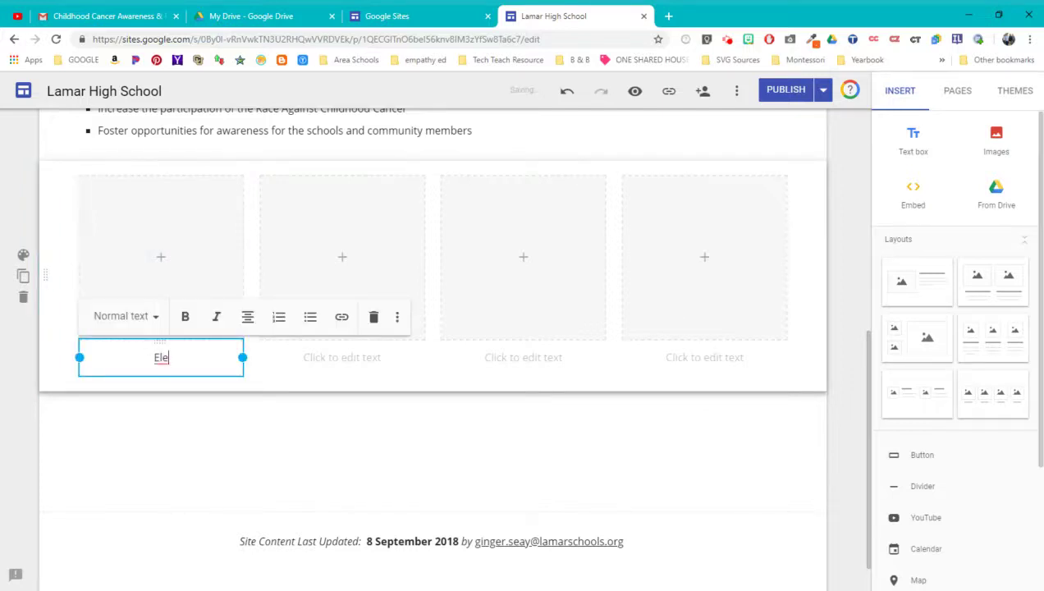
pyautogui.write('mentary Schools')
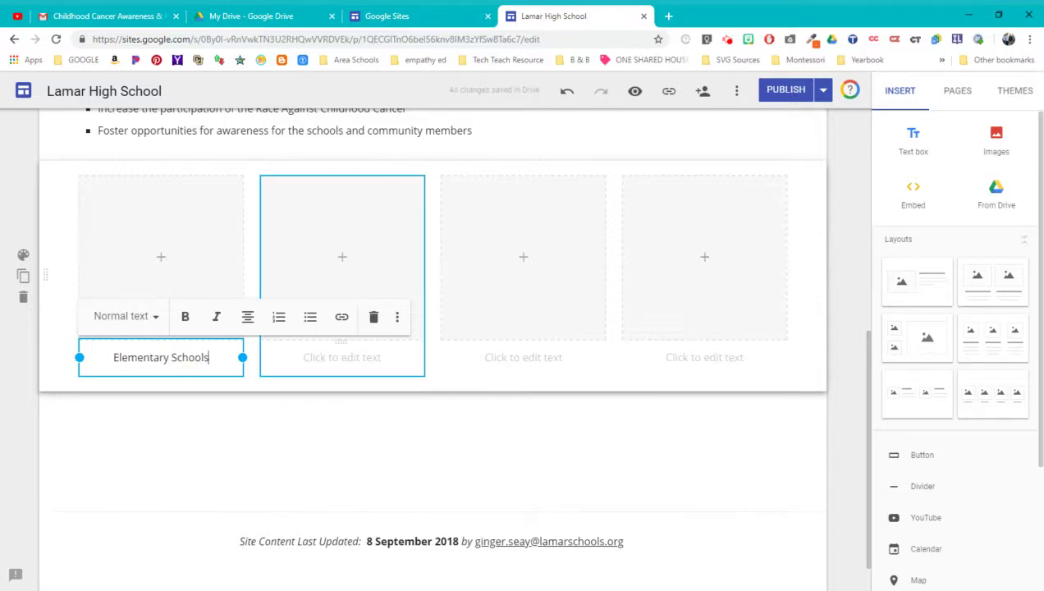
# Step: Caption the second column of the image layout "Lamar Middle School"
pyautogui.click(342, 357)
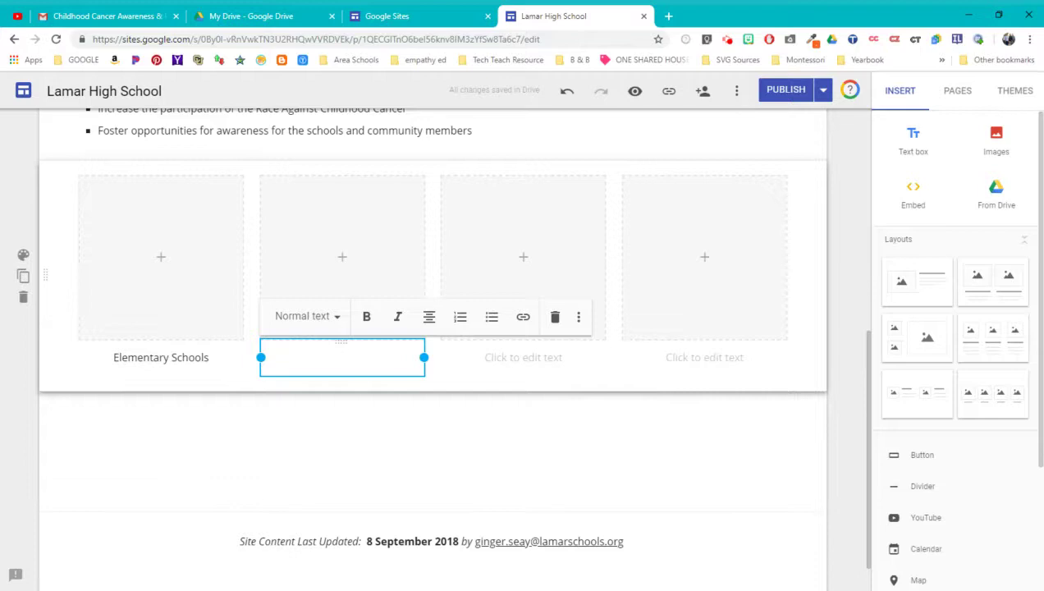
pyautogui.write('Lamar MIddl')
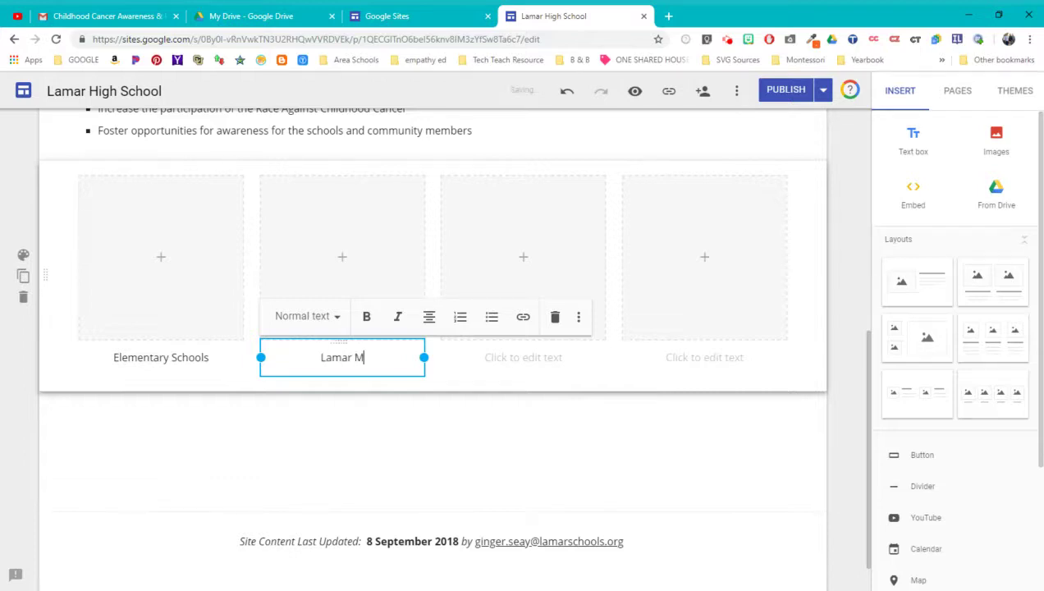
pyautogui.press('BackSpace')
pyautogui.press('BackSpace')
pyautogui.press('BackSpace')
pyautogui.press('BackSpace')
pyautogui.press('BackSpace')
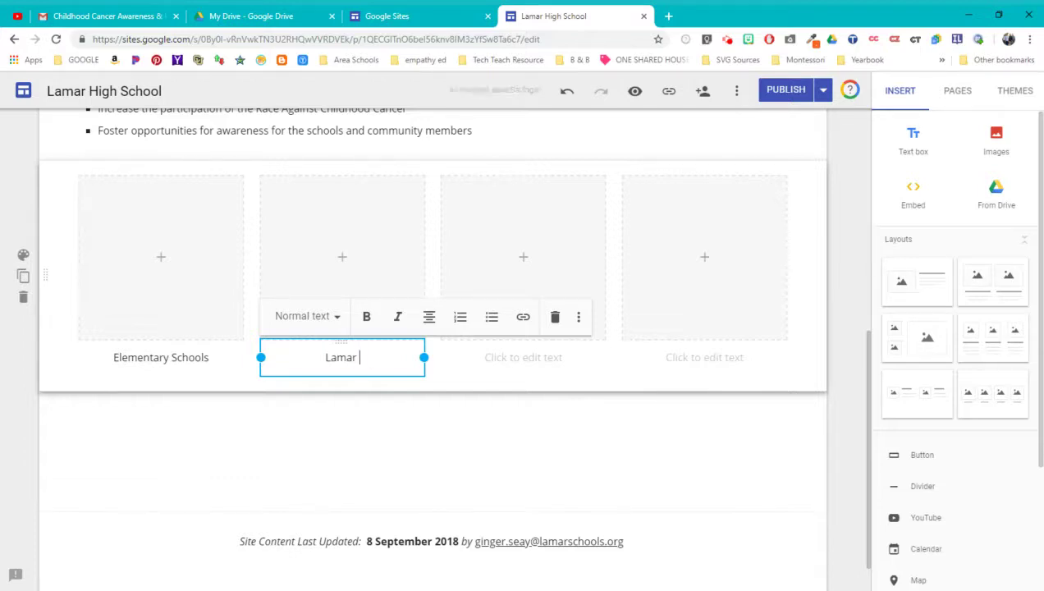
pyautogui.write('Middle School')
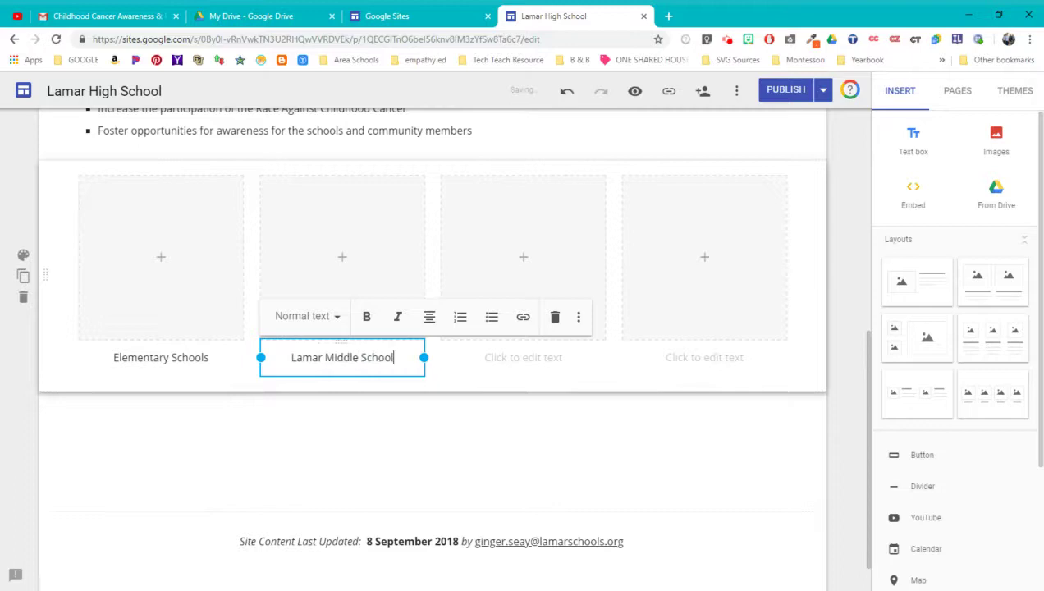
# Step: Caption the third column "Lamar High School" and the fourth column "Community"
pyautogui.click(485, 347)
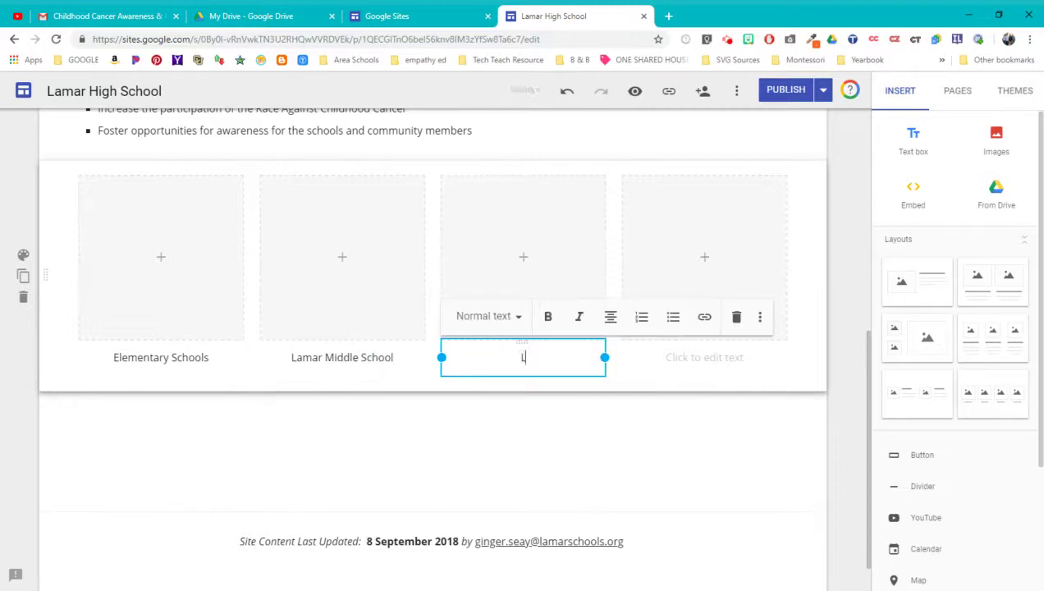
pyautogui.write('Lamar High s')
pyautogui.press('BackSpace')
pyautogui.write('School')
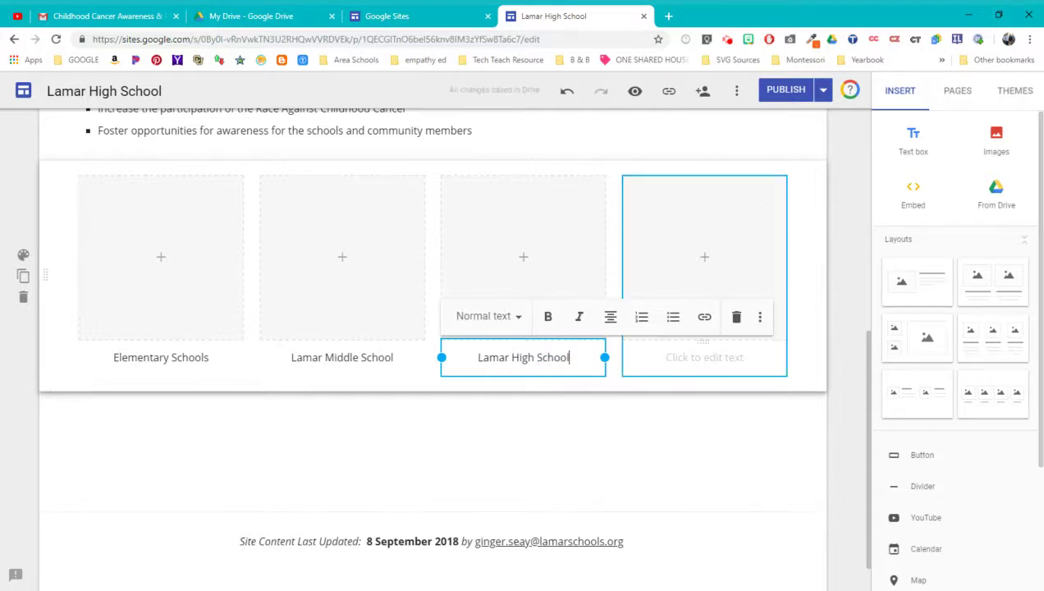
pyautogui.click(657, 368)
pyautogui.write('Community')
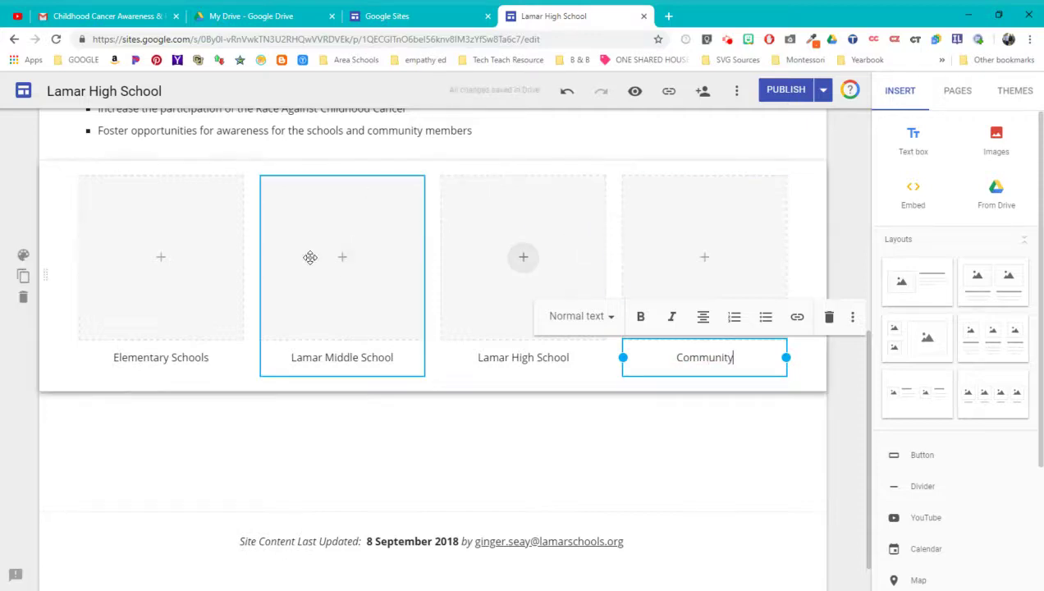
# Step: Start adding a Drive image to the Lamar Middle School placeholder and open the LMS folder inside 4 Websites
pyautogui.click(162, 259)
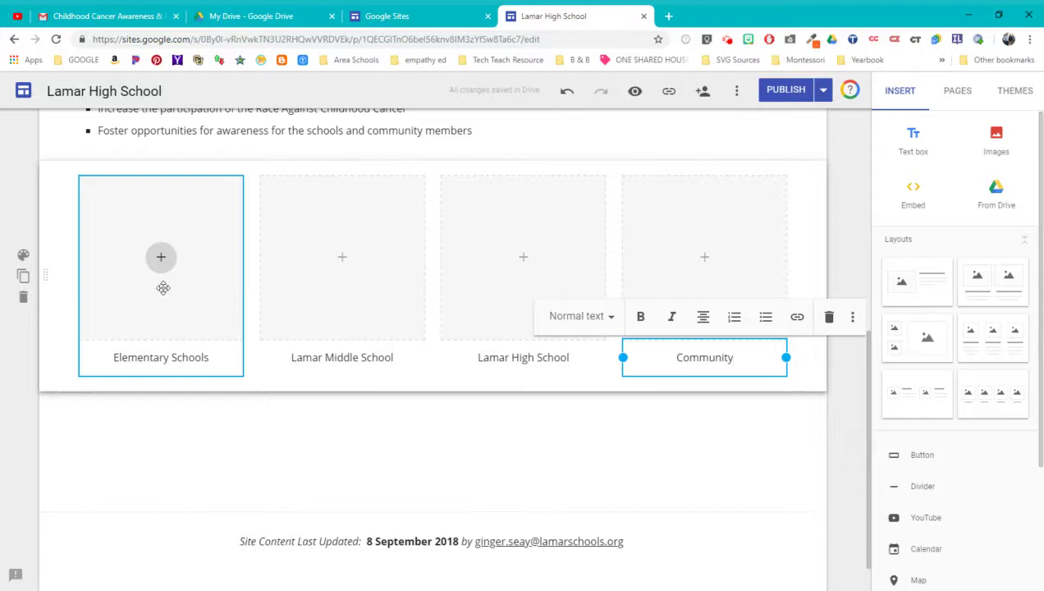
pyautogui.click(342, 261)
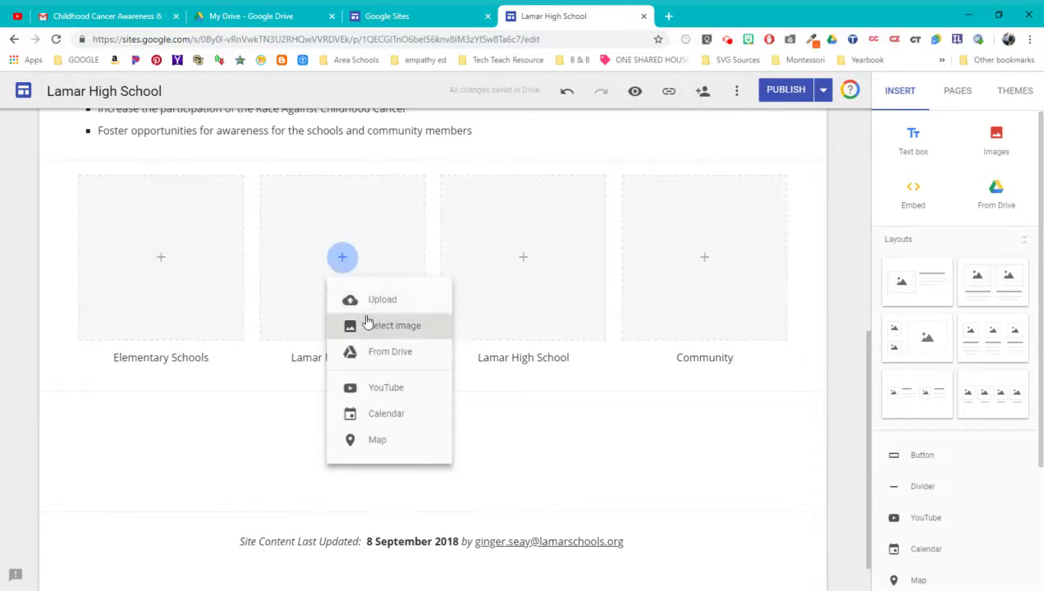
pyautogui.click(382, 355)
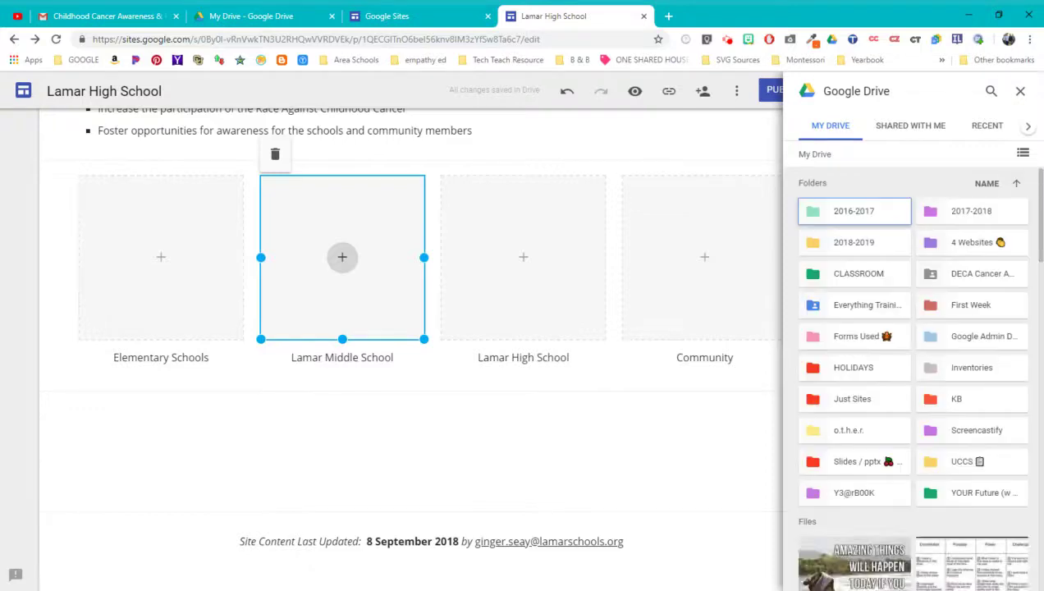
pyautogui.doubleClick(972, 245)
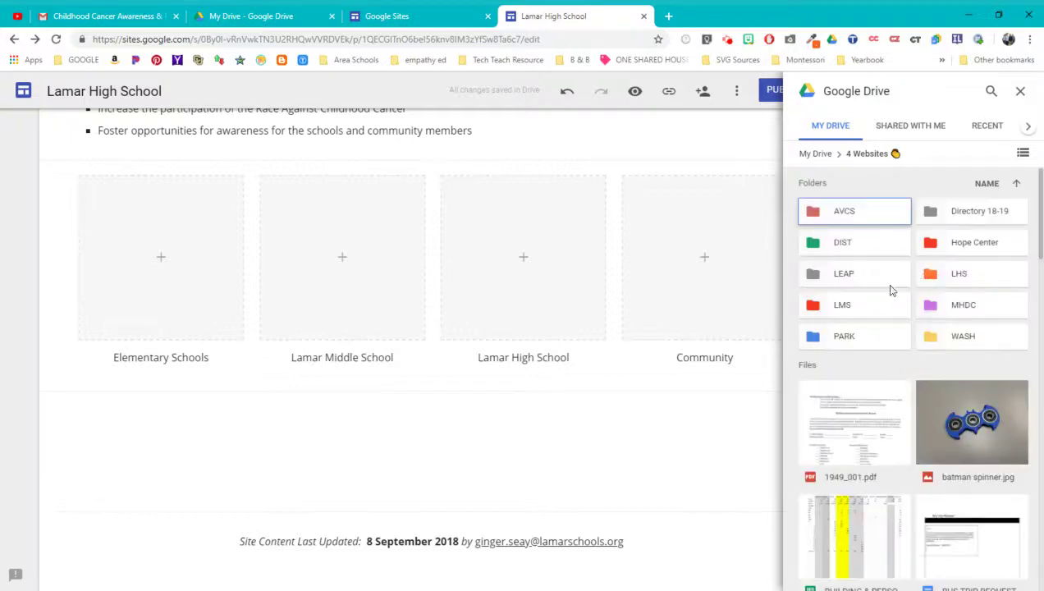
pyautogui.doubleClick(875, 301)
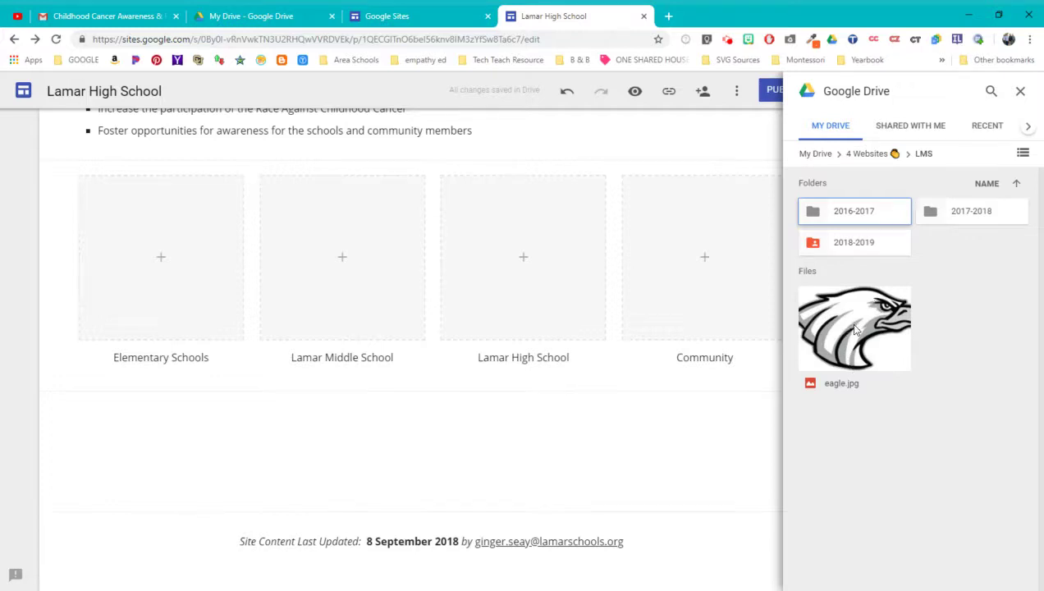
# Step: Look through the 2017-2018 folder of LMS for a suitable photo of the middle school
pyautogui.click(703, 266)
pyautogui.doubleClick(969, 212)
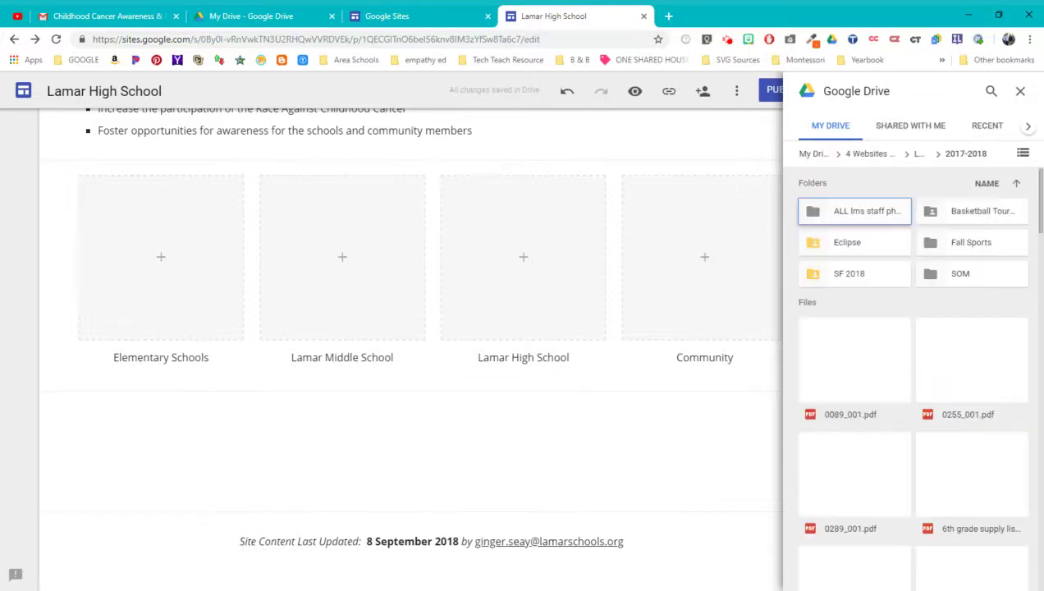
pyautogui.scroll(-5, 961, 329)
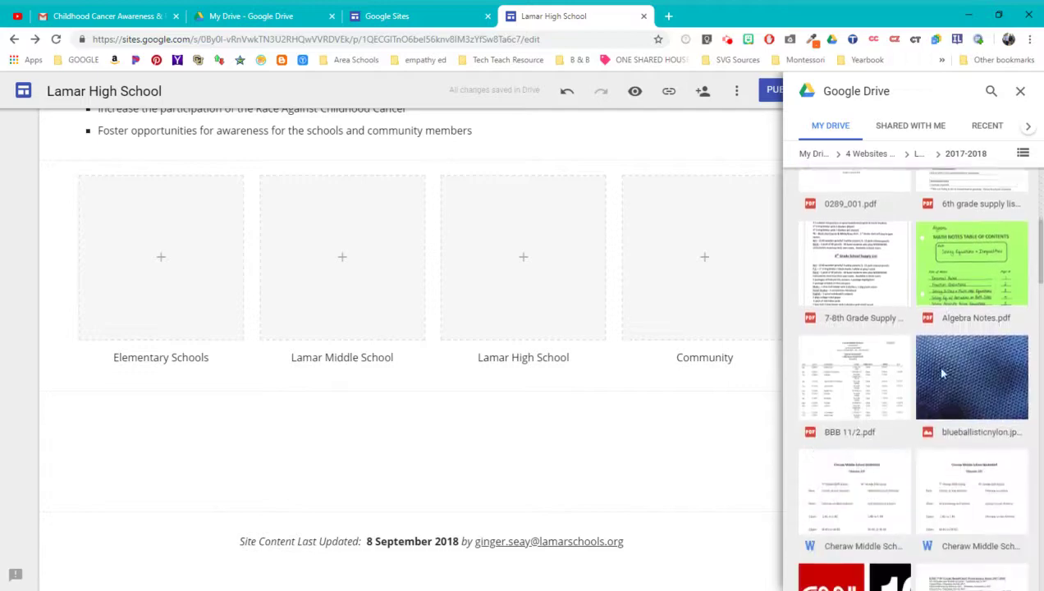
pyautogui.scroll(-9, 942, 374)
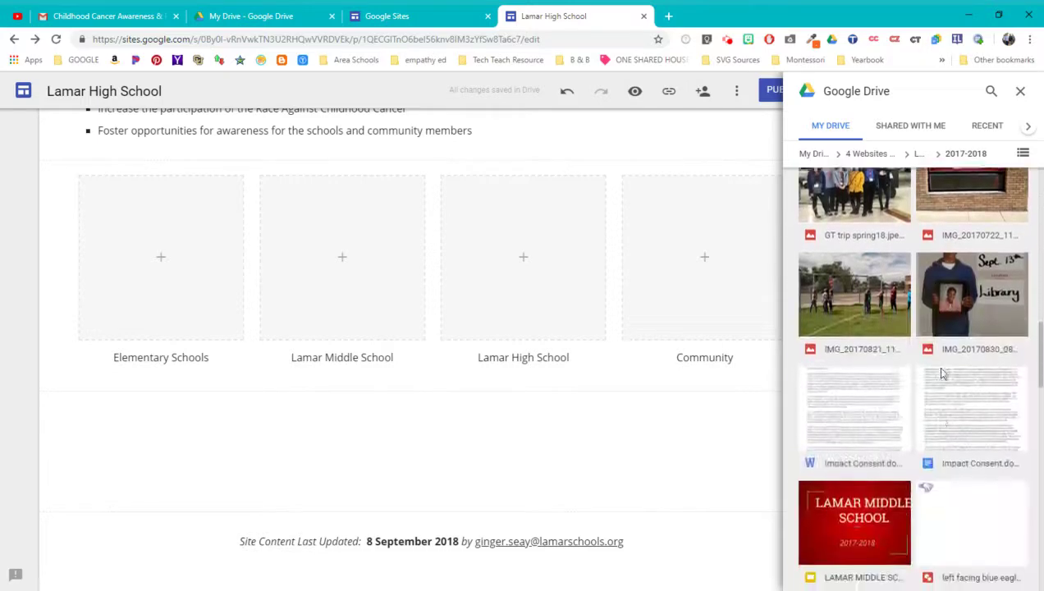
pyautogui.scroll(-10, 942, 374)
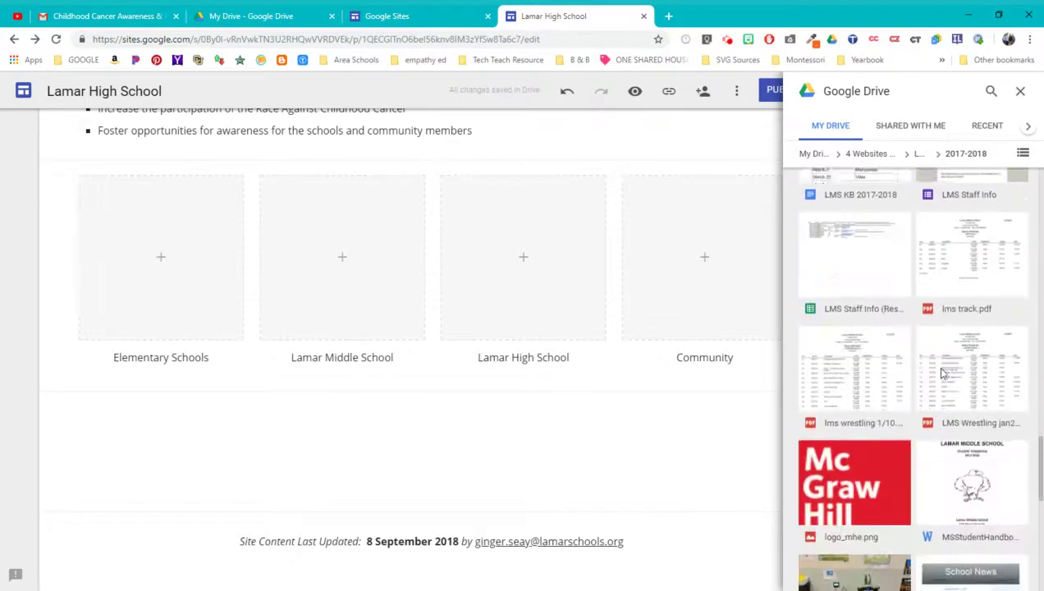
pyautogui.scroll(-3, 942, 373)
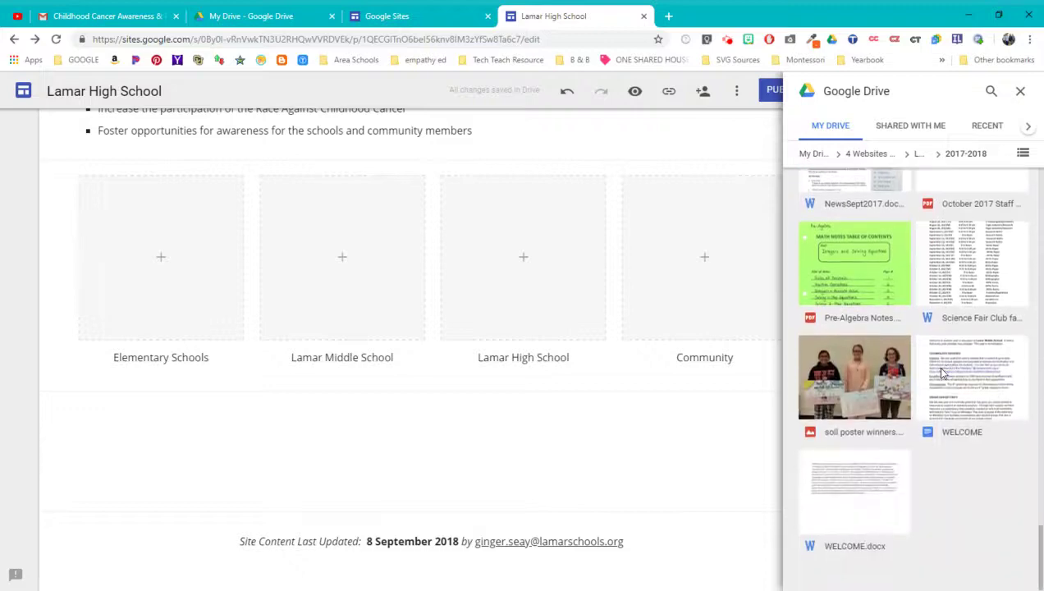
pyautogui.scroll(6, 942, 374)
pyautogui.scroll(10, 942, 374)
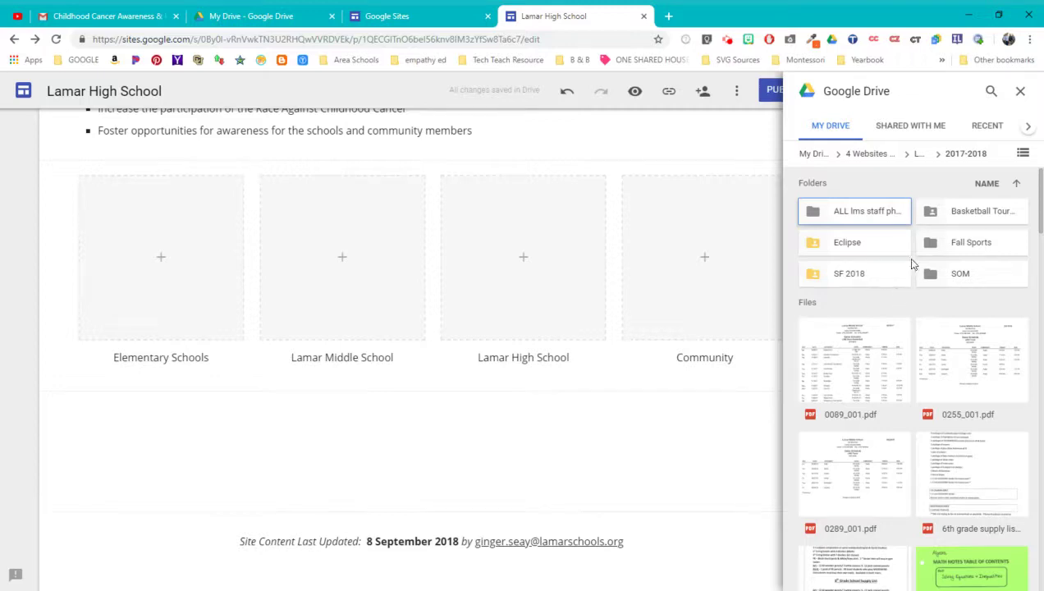
# Step: Insert the front view photo of the school building from the LMS 2016-2017 folder into the Lamar Middle School placeholder
pyautogui.click(918, 154)
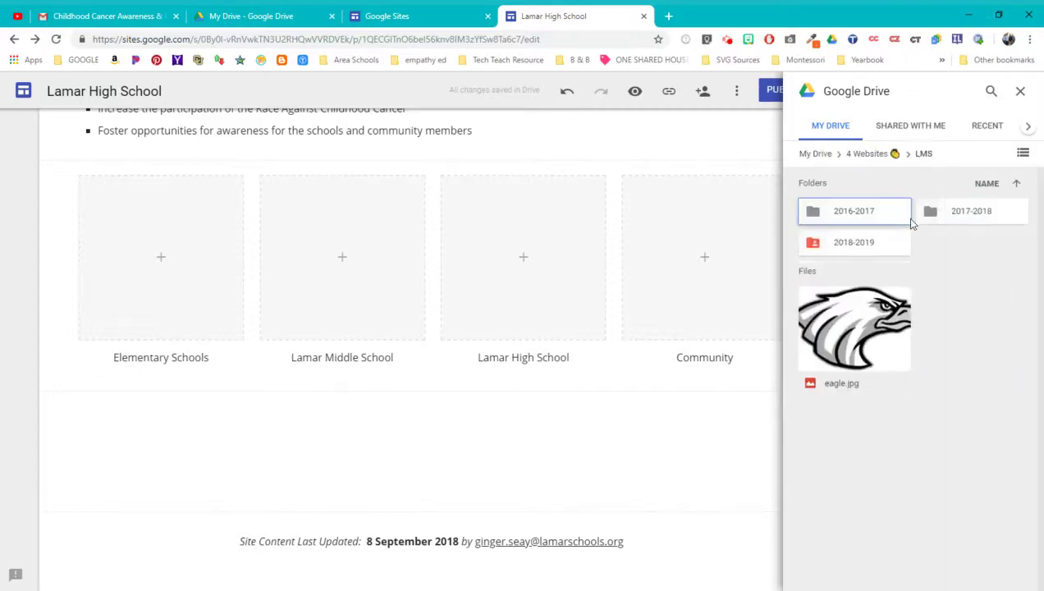
pyautogui.doubleClick(869, 212)
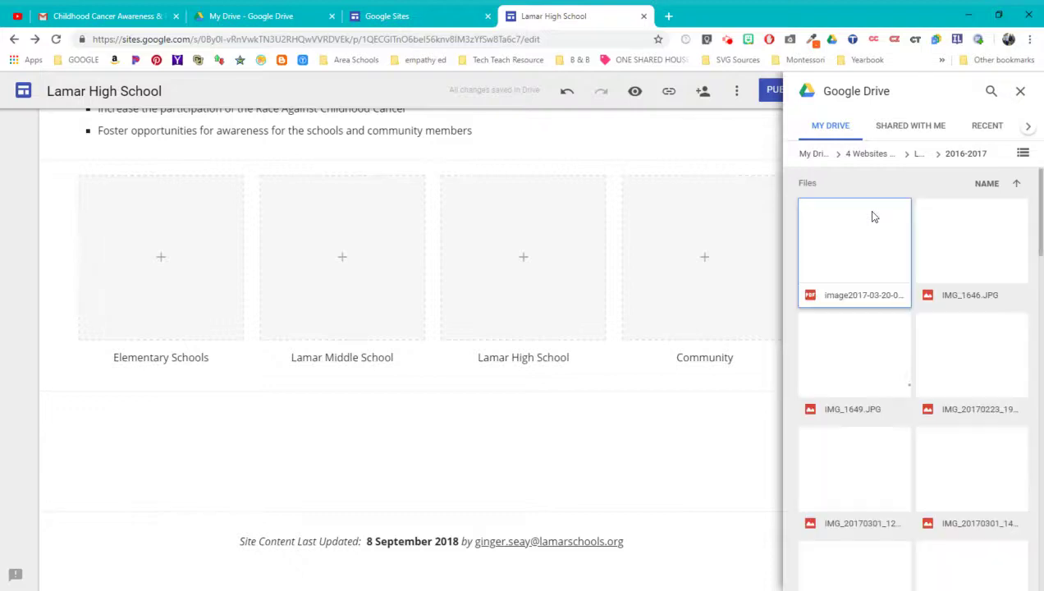
pyautogui.scroll(-10, 918, 329)
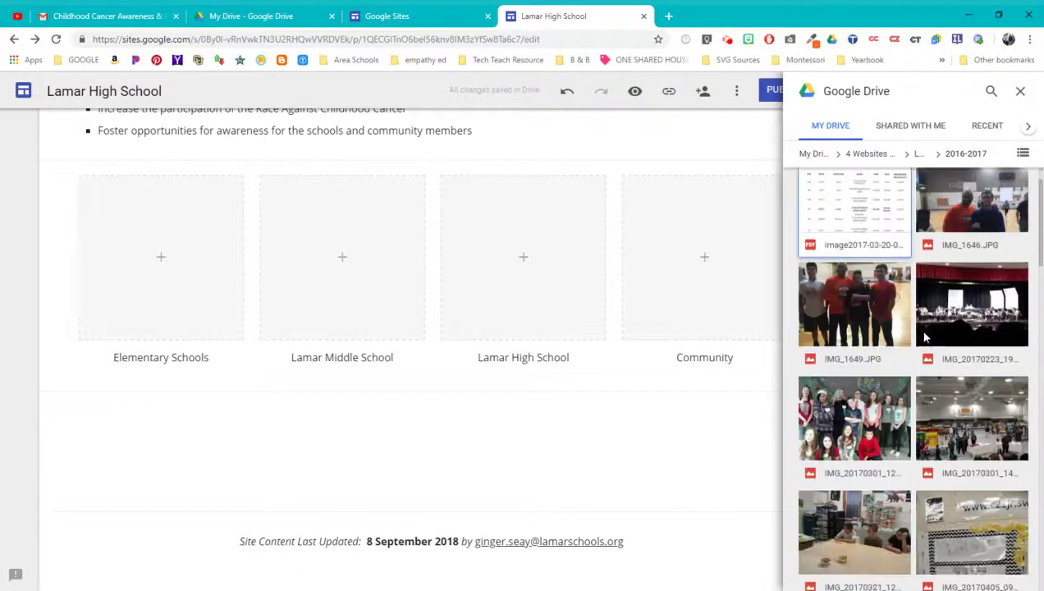
pyautogui.scroll(-3, 924, 335)
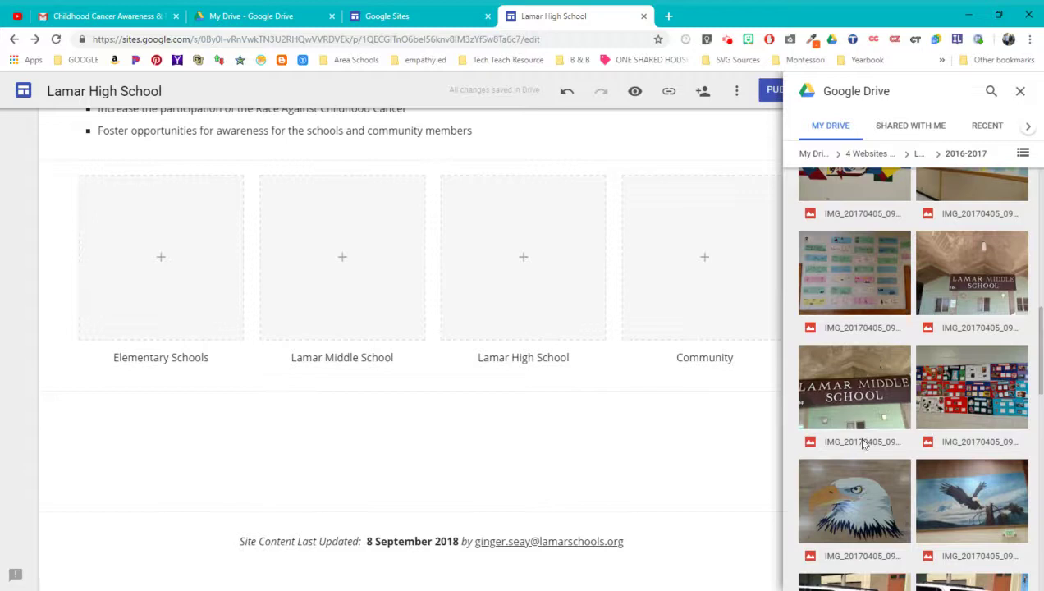
pyautogui.scroll(-5, 854, 508)
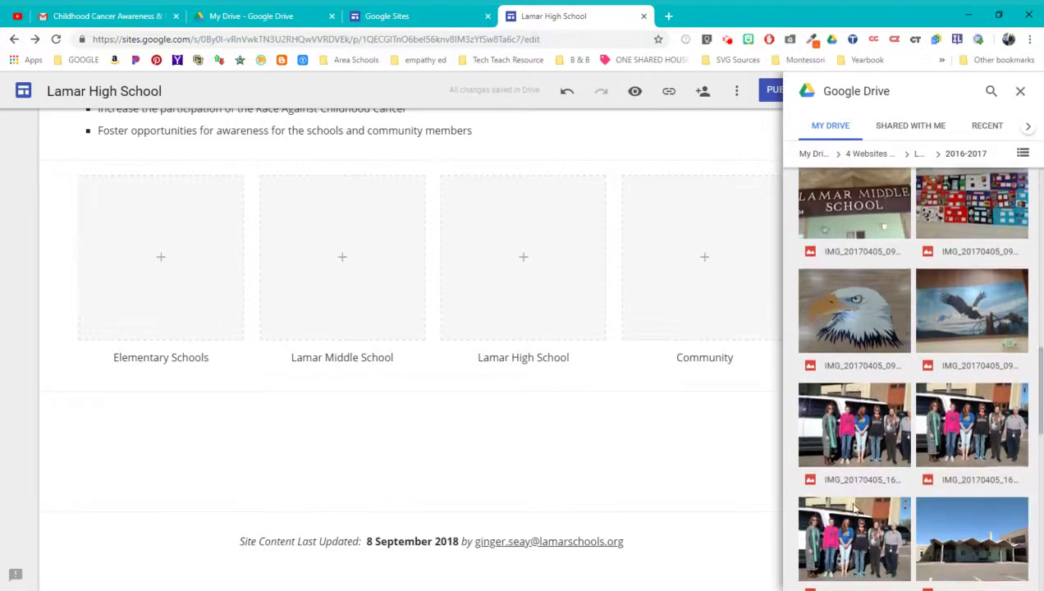
pyautogui.scroll(-1, 962, 365)
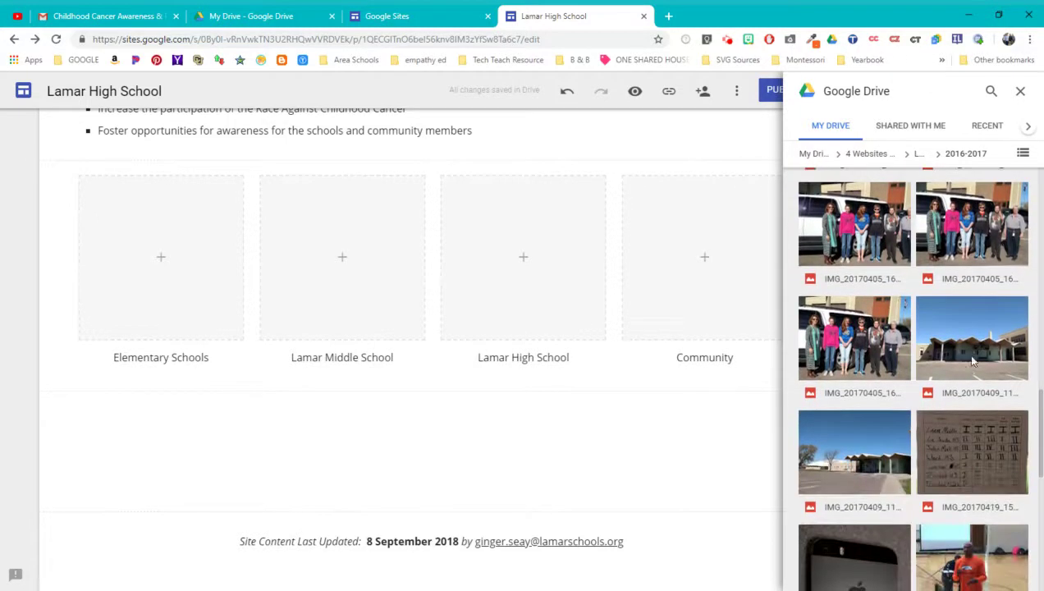
pyautogui.click(972, 361)
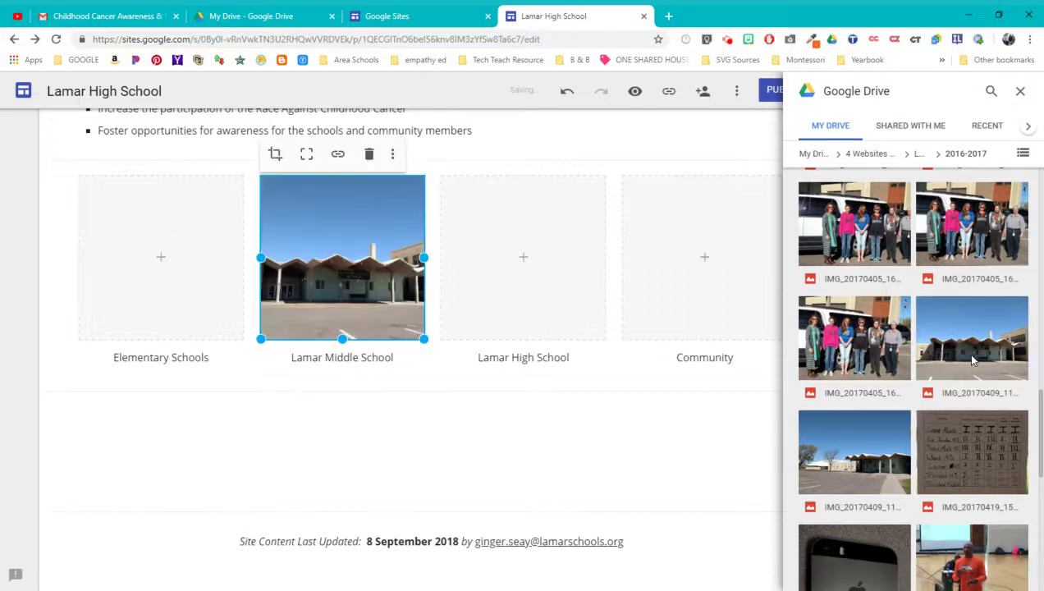
# Step: Crop the Lamar Middle School photo by enlarging and repositioning it so the entrance and school name sign fill the frame
pyautogui.doubleClick(350, 281)
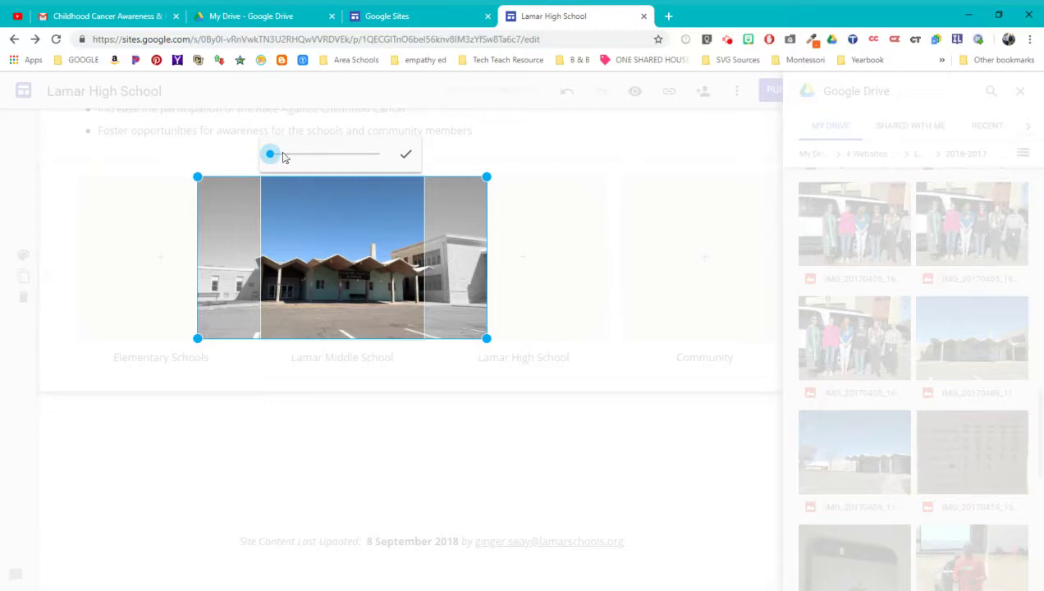
pyautogui.click(282, 155)
pyautogui.moveTo(313, 256); pyautogui.dragTo(323, 278)
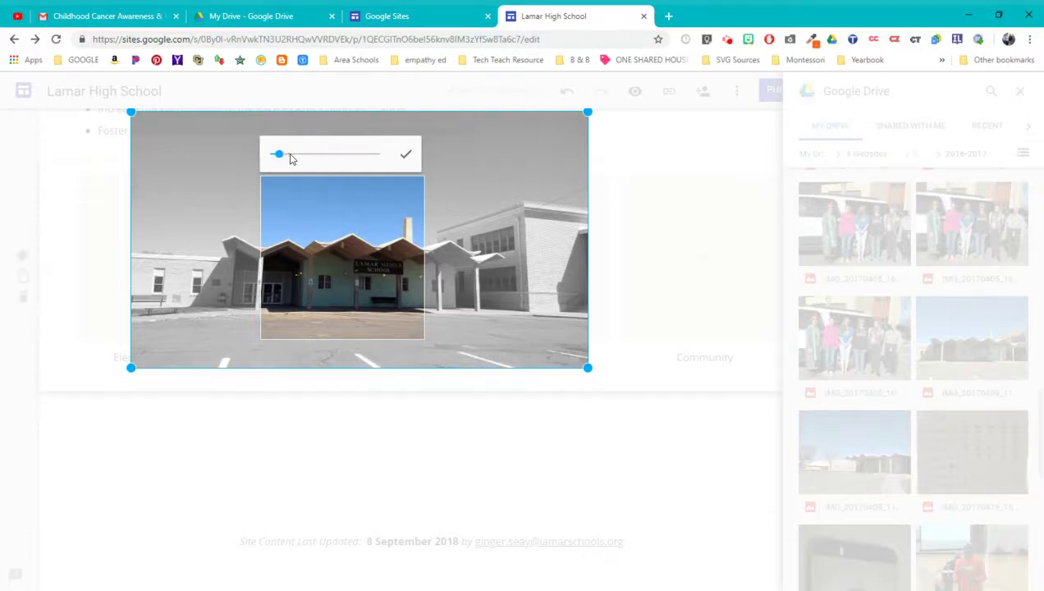
pyautogui.click(290, 155)
pyautogui.moveTo(322, 234); pyautogui.dragTo(288, 231)
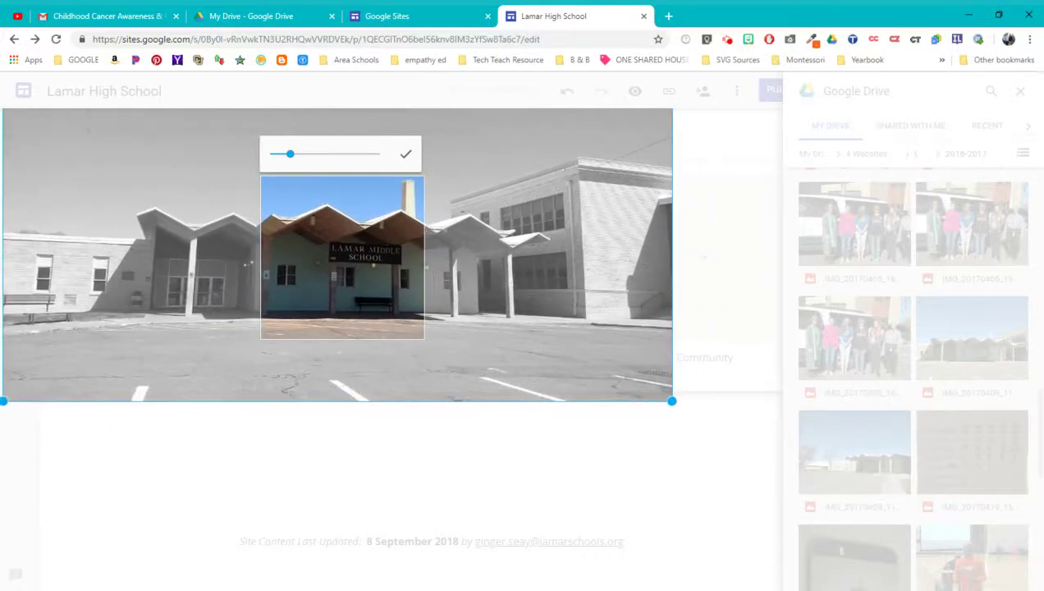
pyautogui.click(405, 154)
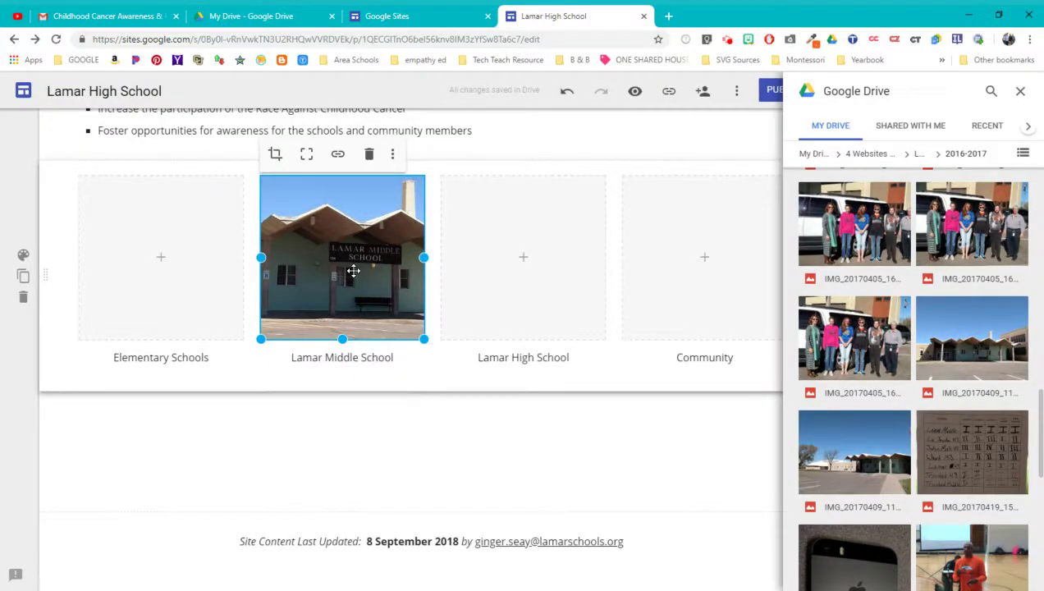
# Step: Start adding a Drive image to the Lamar High School placeholder and open the LHS folder inside 4 Websites
pyautogui.click(524, 261)
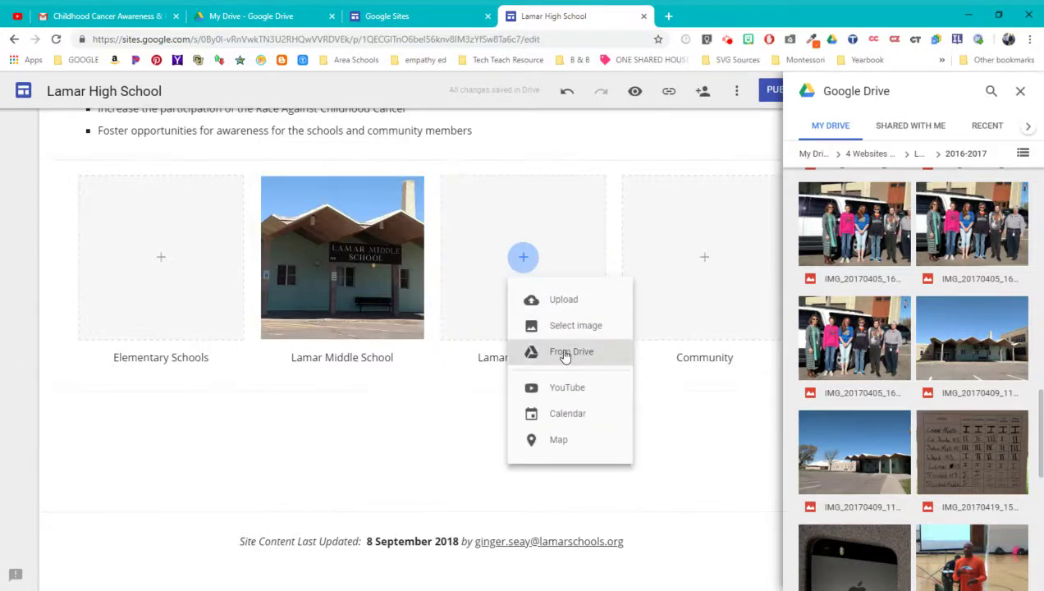
pyautogui.click(565, 353)
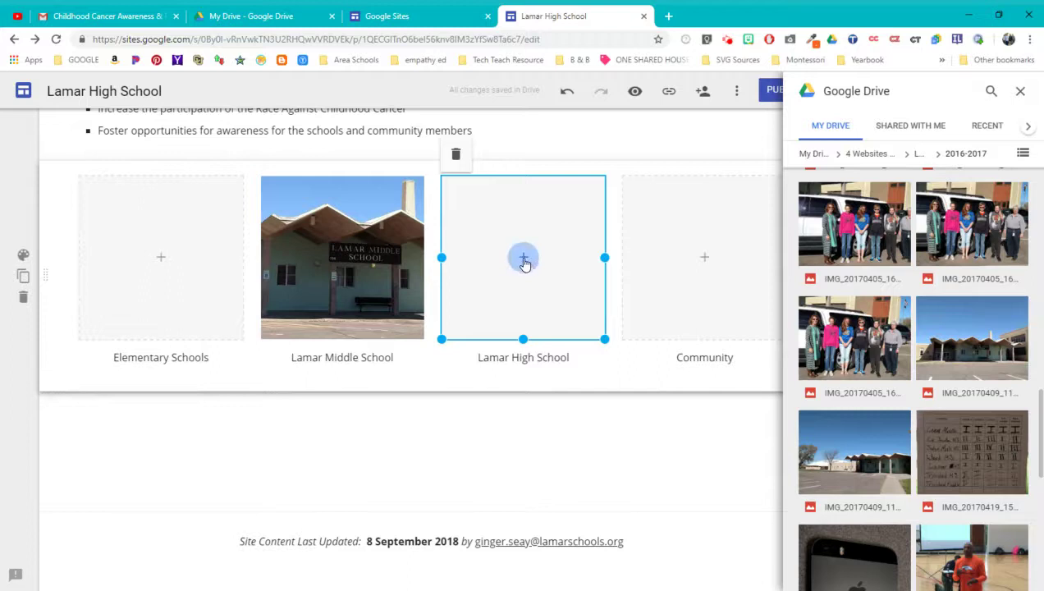
pyautogui.click(869, 157)
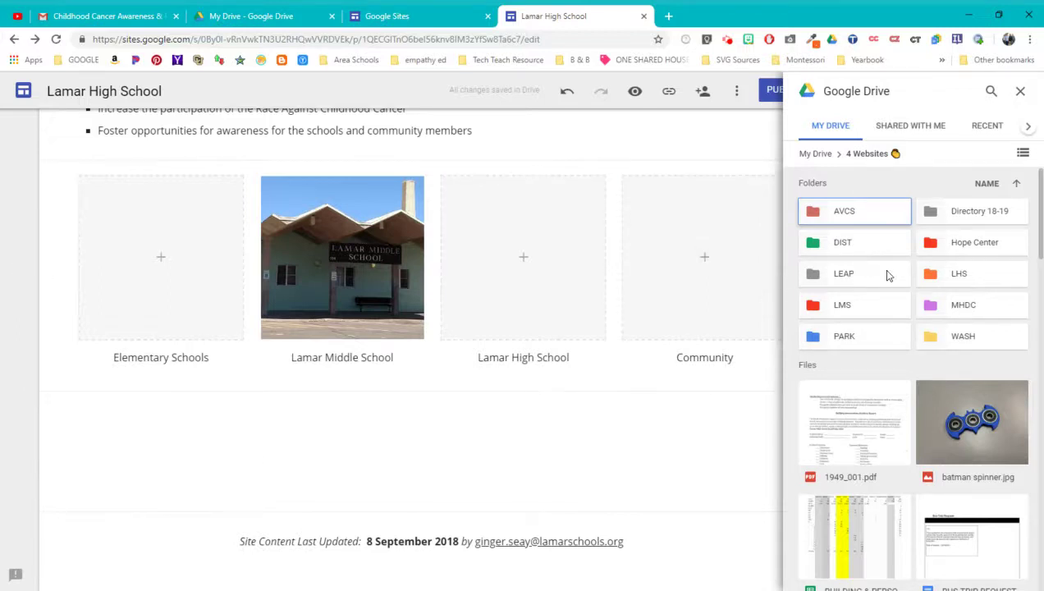
pyautogui.doubleClick(960, 277)
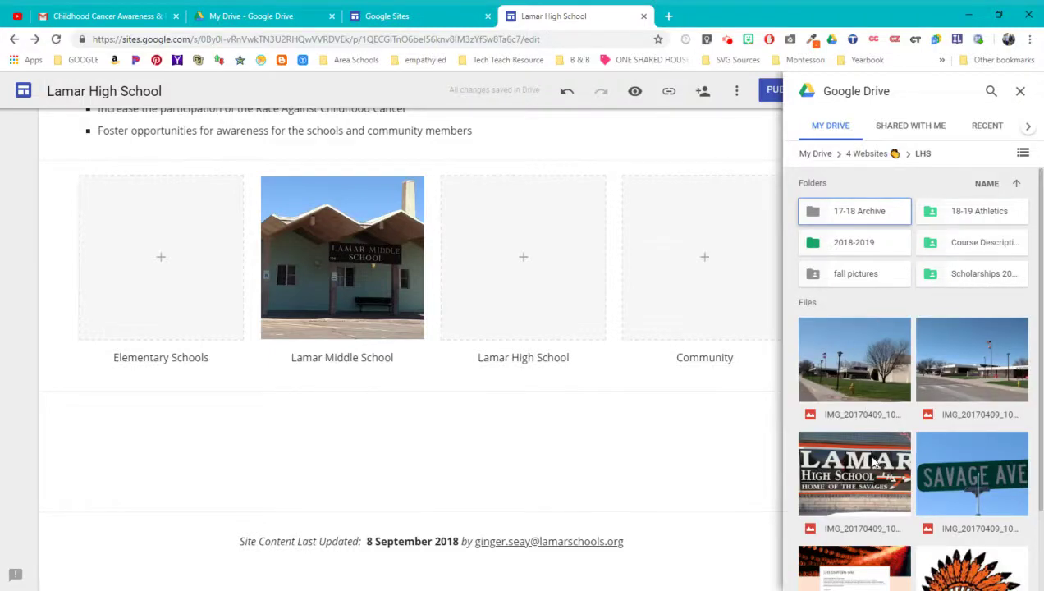
# Step: Insert the close-up photo of the Lamar High School sign from the LHS folder into the Lamar High School placeholder
pyautogui.scroll(-2, 875, 464)
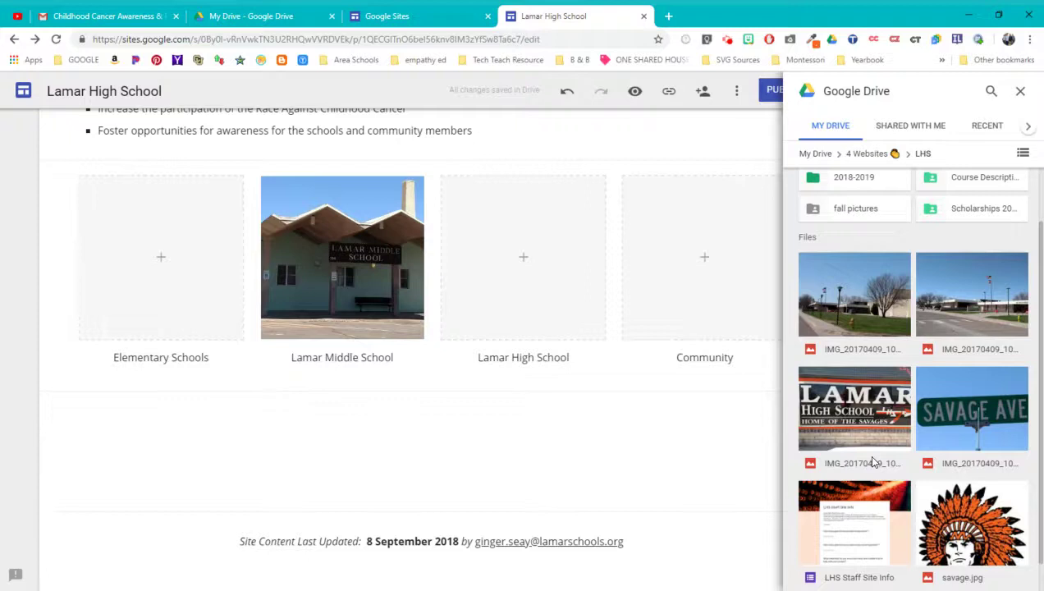
pyautogui.click(844, 383)
pyautogui.doubleClick(844, 382)
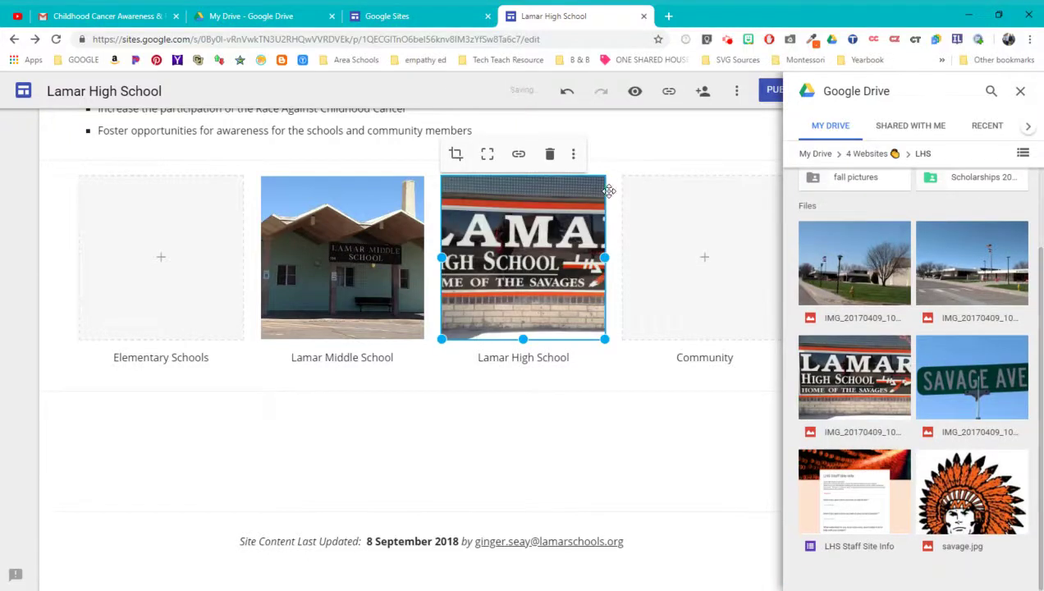
pyautogui.click(573, 158)
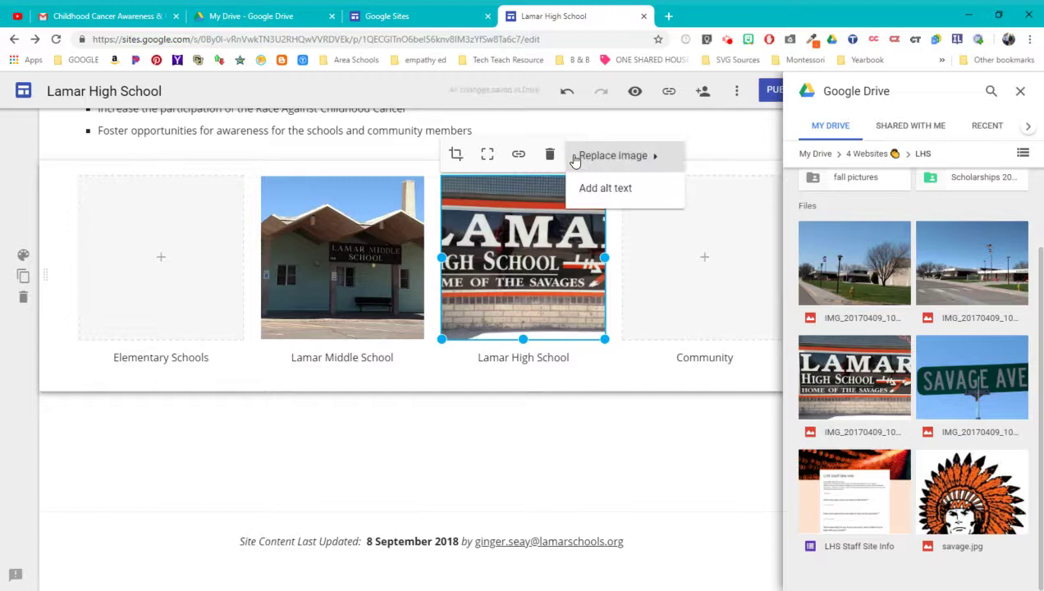
pyautogui.moveTo(620, 160)
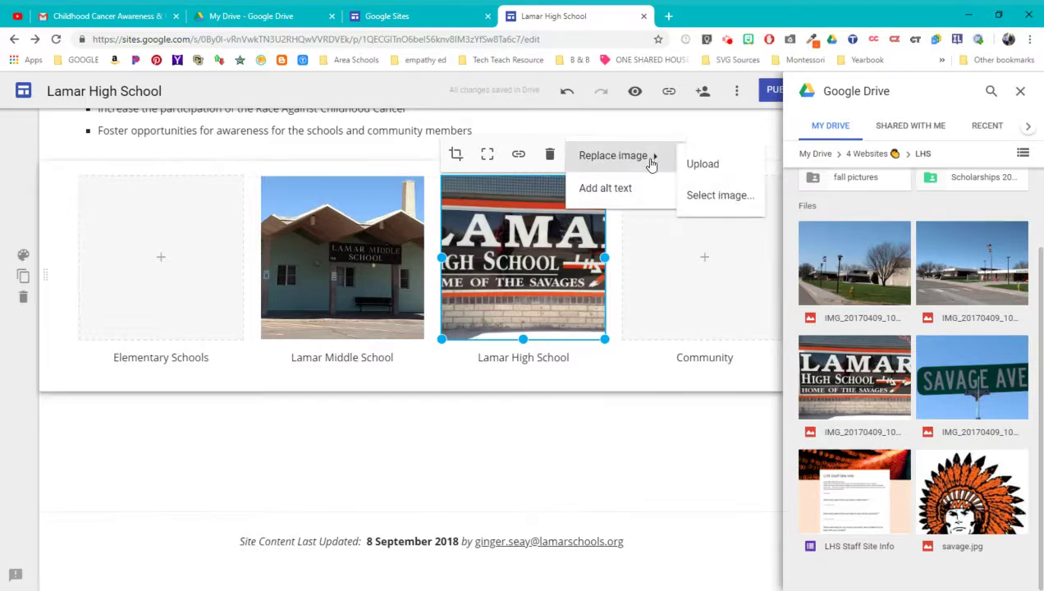
pyautogui.click(723, 206)
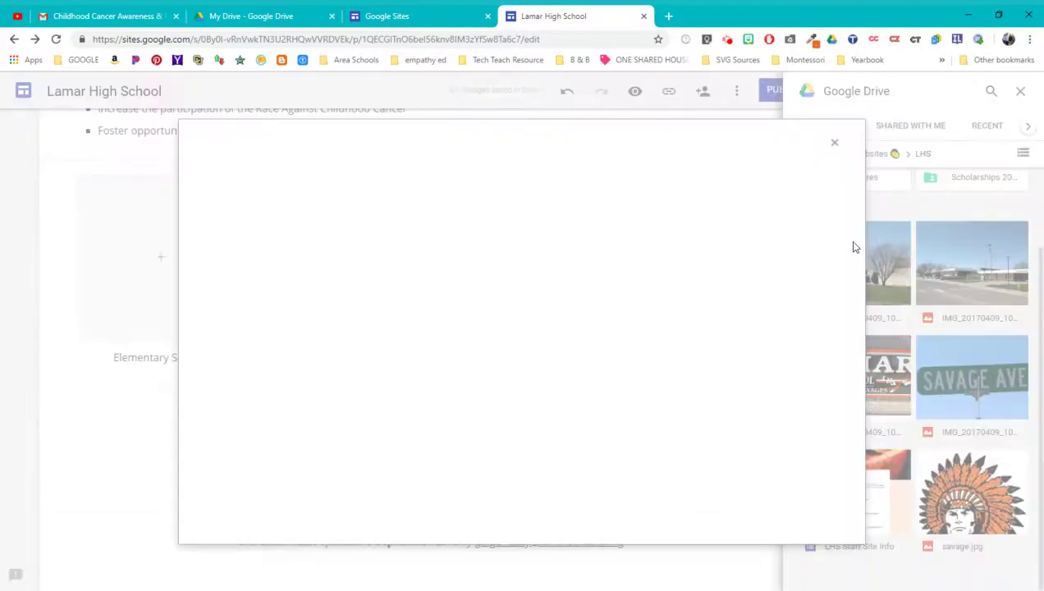
pyautogui.click(853, 141)
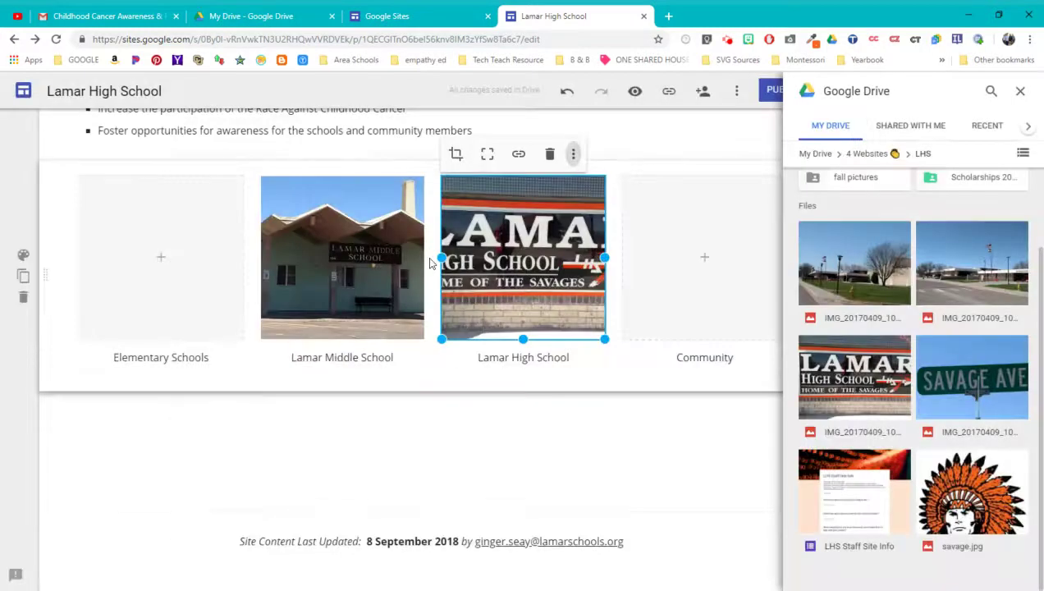
# Step: Delete the school sign photo, and undo both the deletion and the photo's insertion to restore the empty Lamar High School placeholder
pyautogui.click(553, 156)
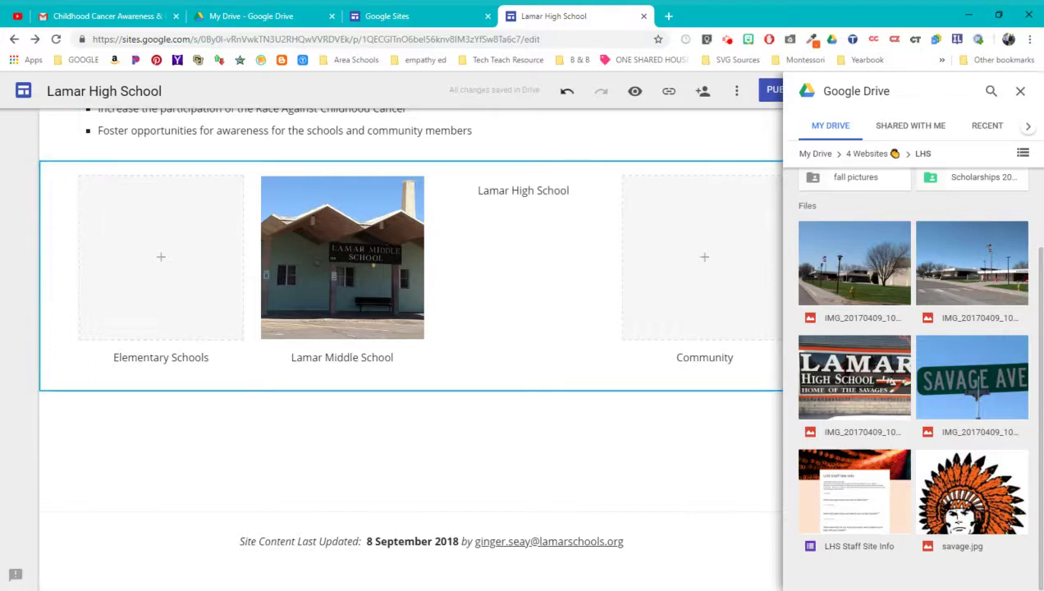
pyautogui.click(567, 96)
pyautogui.click(567, 96)
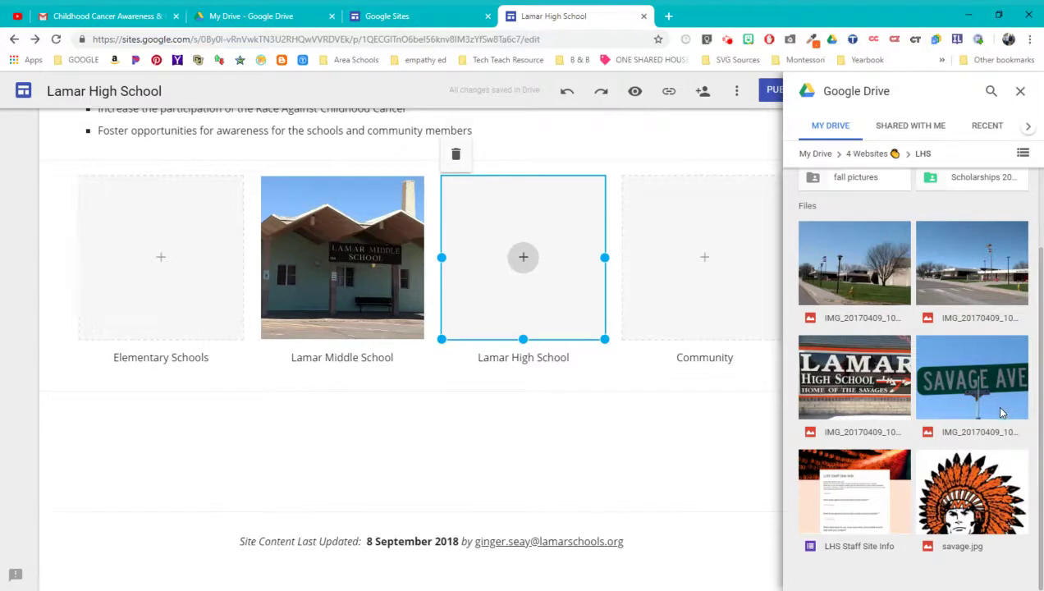
# Step: Insert the street view photo of the school building with the flagpole from the LHS folder into the Lamar High School placeholder
pyautogui.scroll(2, 969, 284)
pyautogui.click(976, 355)
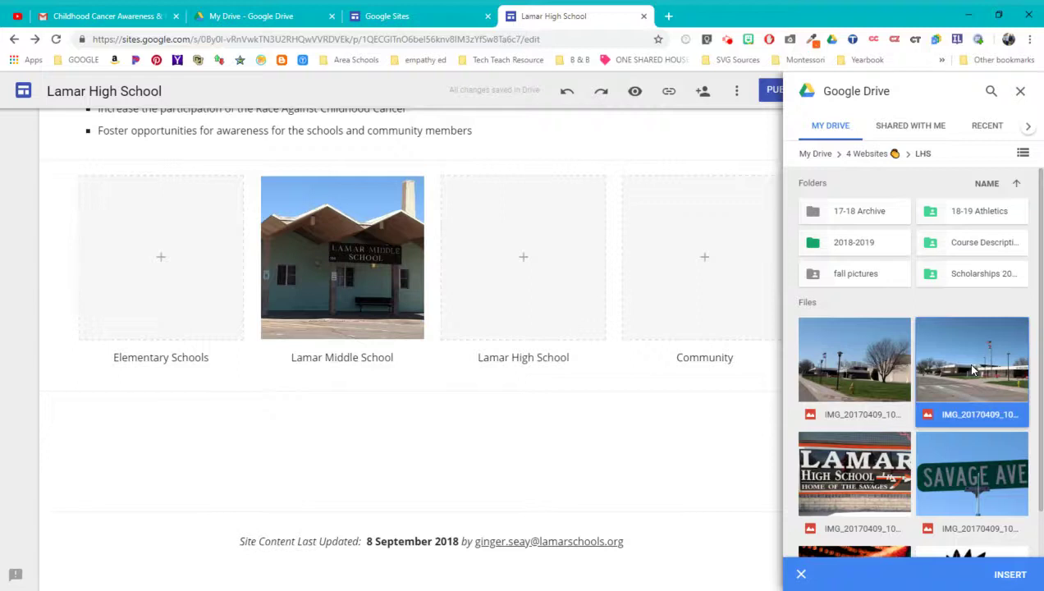
pyautogui.doubleClick(971, 368)
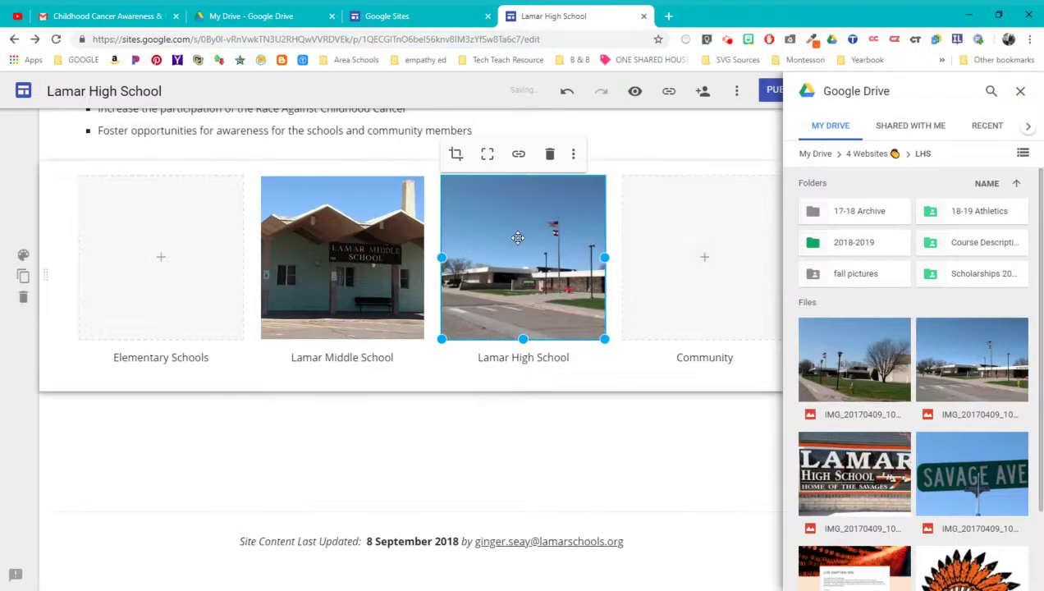
# Step: Crop the Lamar High School photo by enlarging and repositioning it so the school sign and the building behind it fill the frame
pyautogui.doubleClick(518, 238)
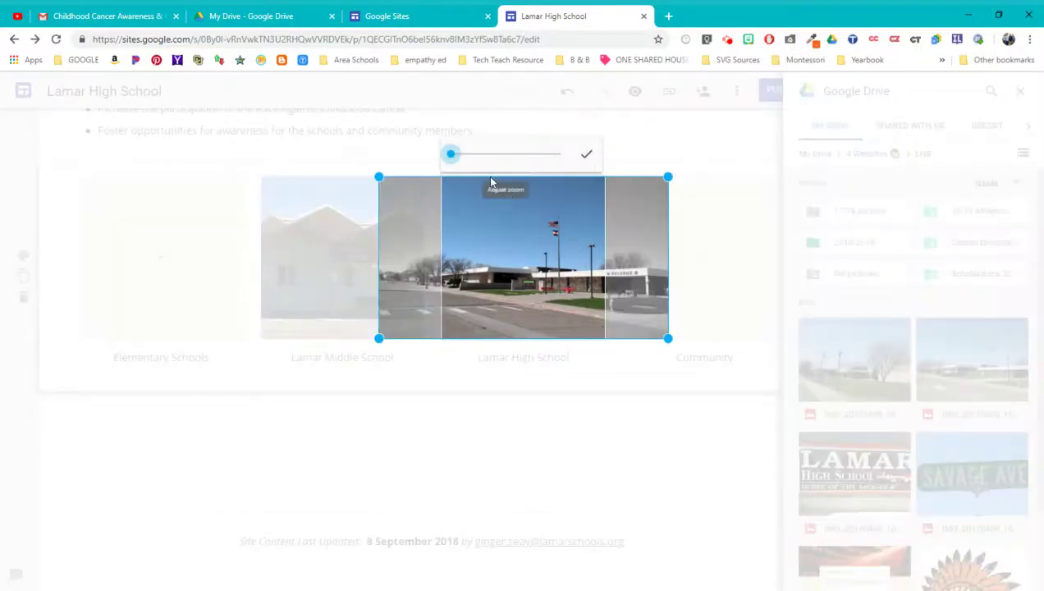
pyautogui.click(465, 159)
pyautogui.click(475, 190)
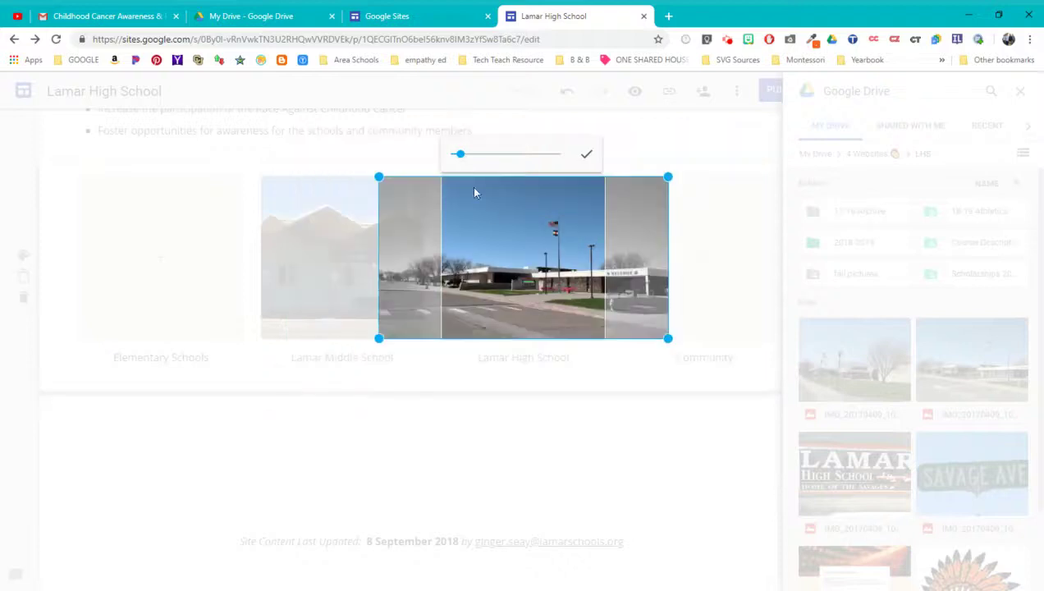
pyautogui.click(474, 155)
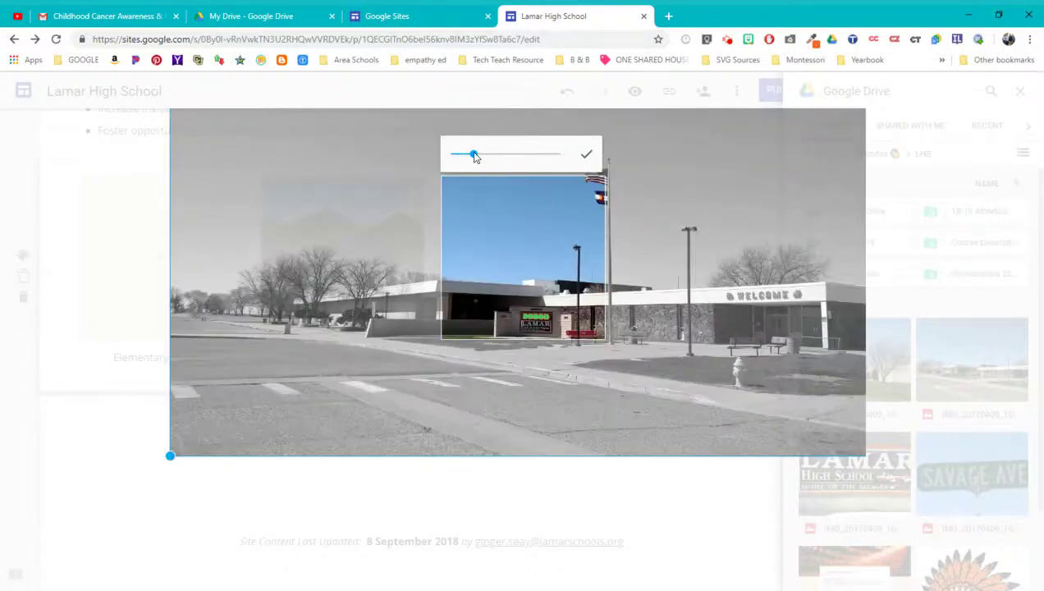
pyautogui.moveTo(493, 242); pyautogui.dragTo(375, 264)
pyautogui.moveTo(590, 250); pyautogui.dragTo(512, 270)
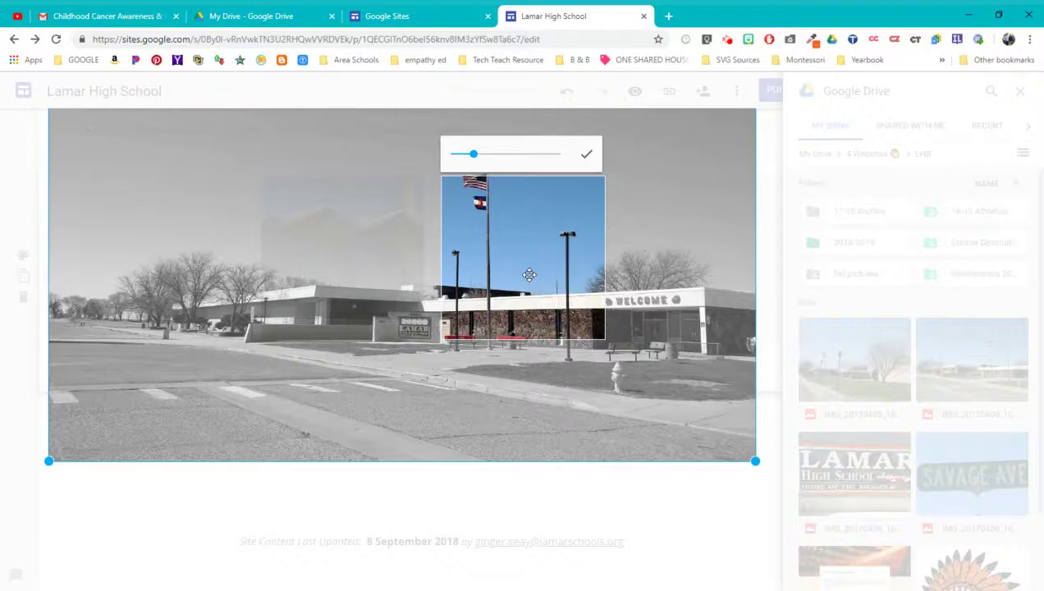
pyautogui.moveTo(530, 275); pyautogui.dragTo(644, 240)
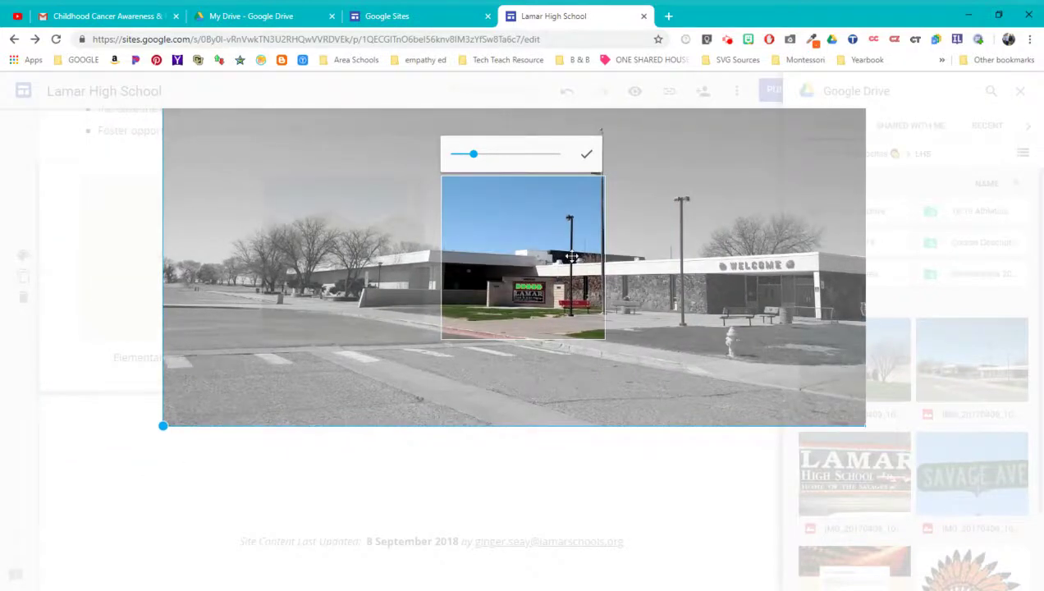
pyautogui.moveTo(559, 239); pyautogui.dragTo(561, 272)
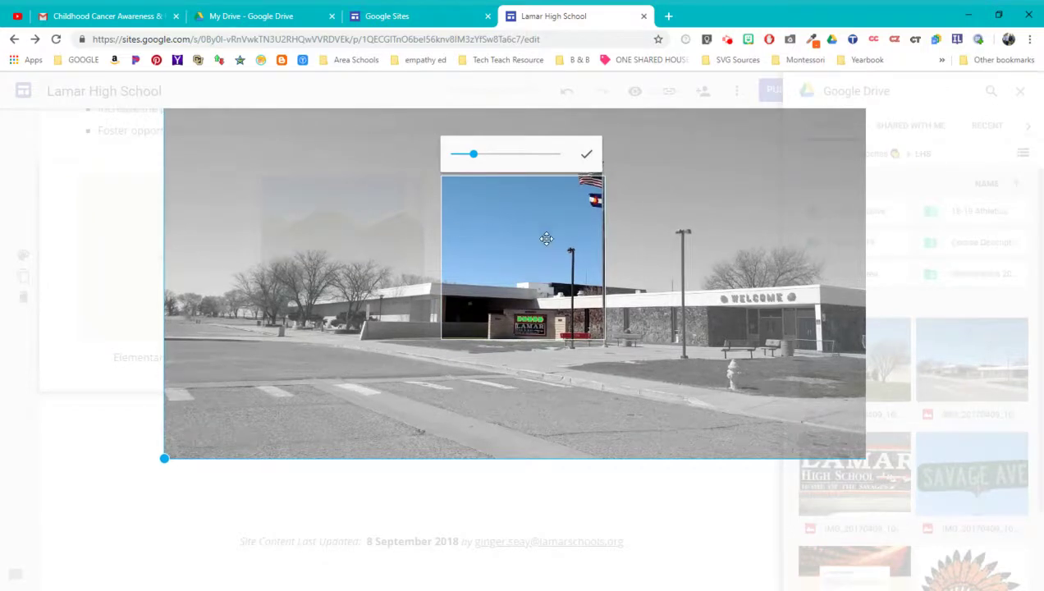
pyautogui.moveTo(547, 239); pyautogui.dragTo(540, 208)
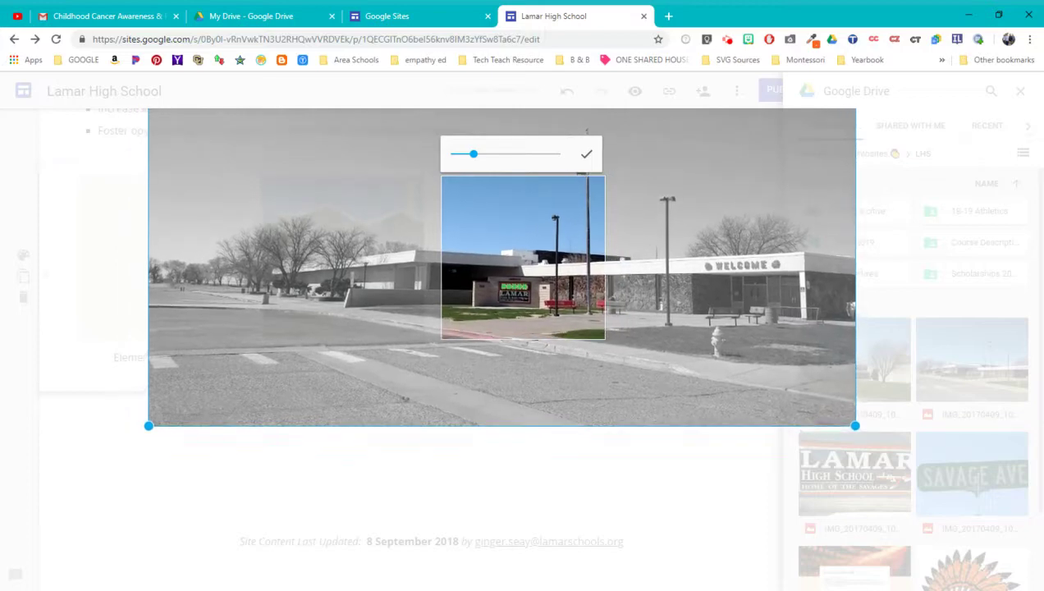
pyautogui.click(588, 152)
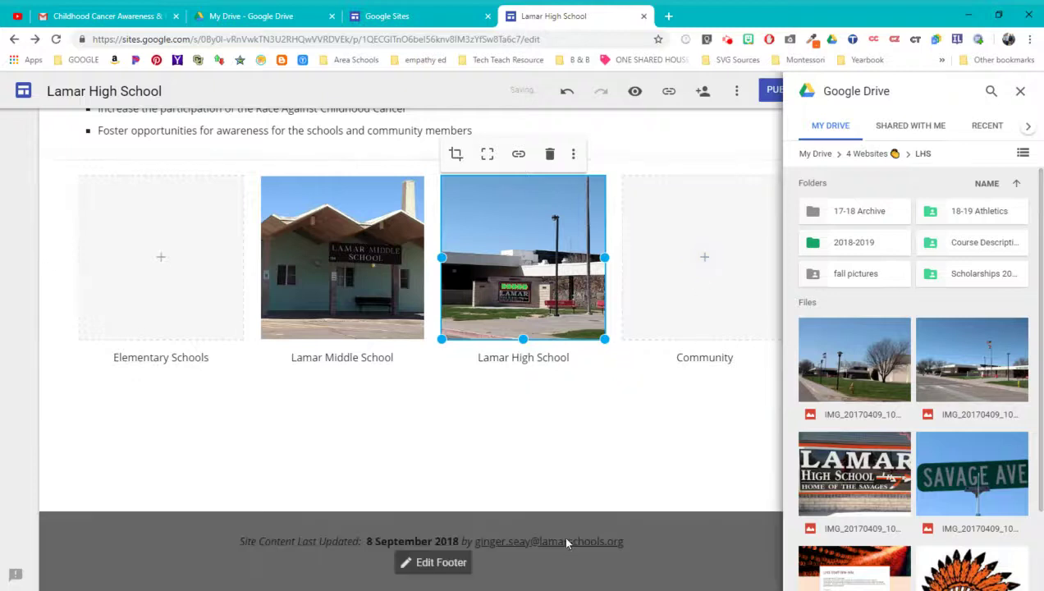
# Step: Close the Google Drive file browser and look over the page from its title down to the four-column image section
pyautogui.click(543, 462)
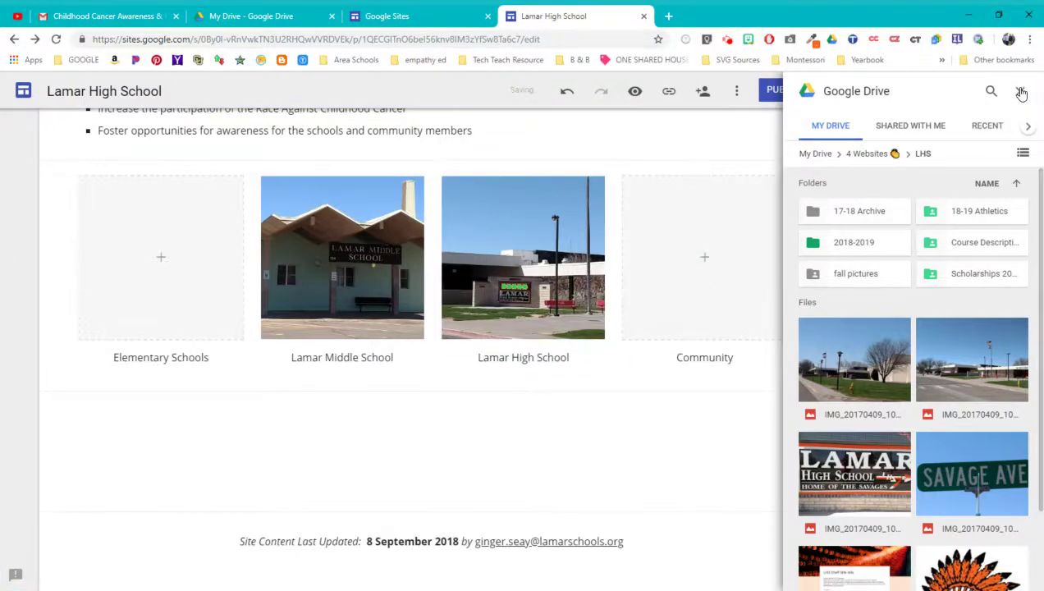
pyautogui.click(1020, 91)
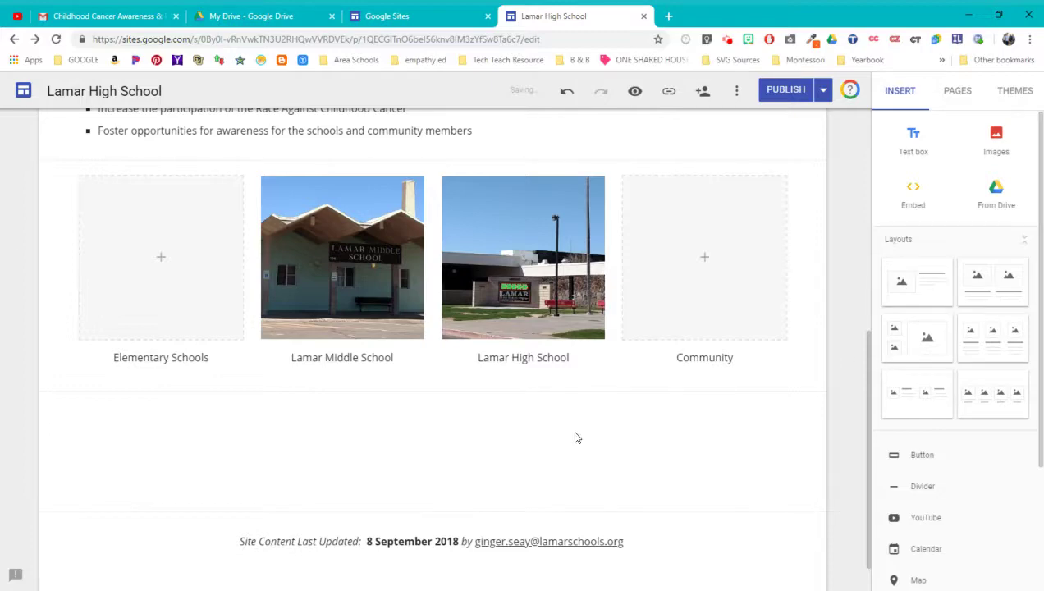
pyautogui.scroll(5, 575, 437)
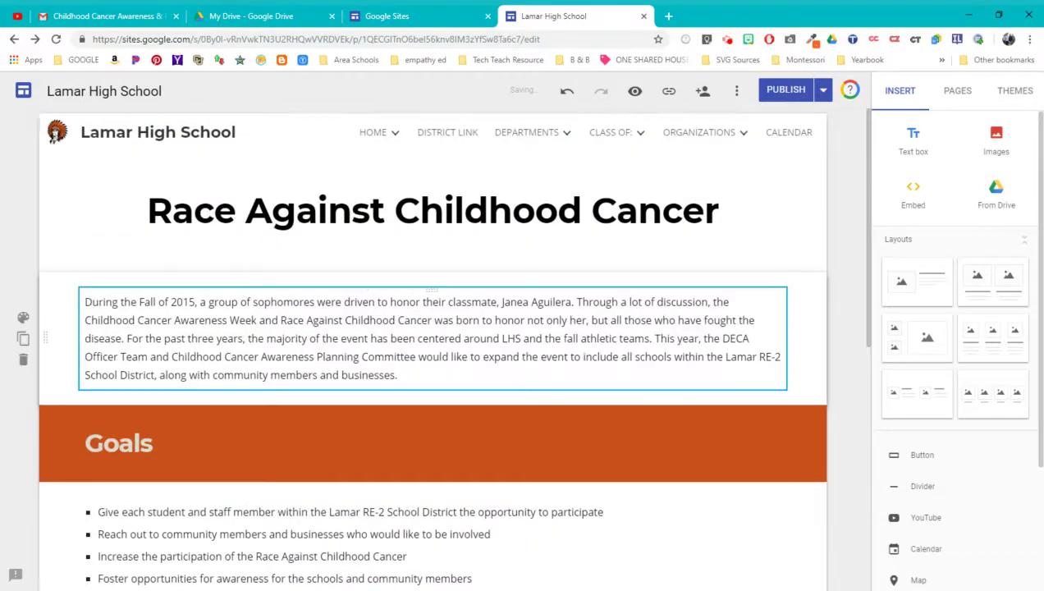
pyautogui.scroll(-5, 292, 349)
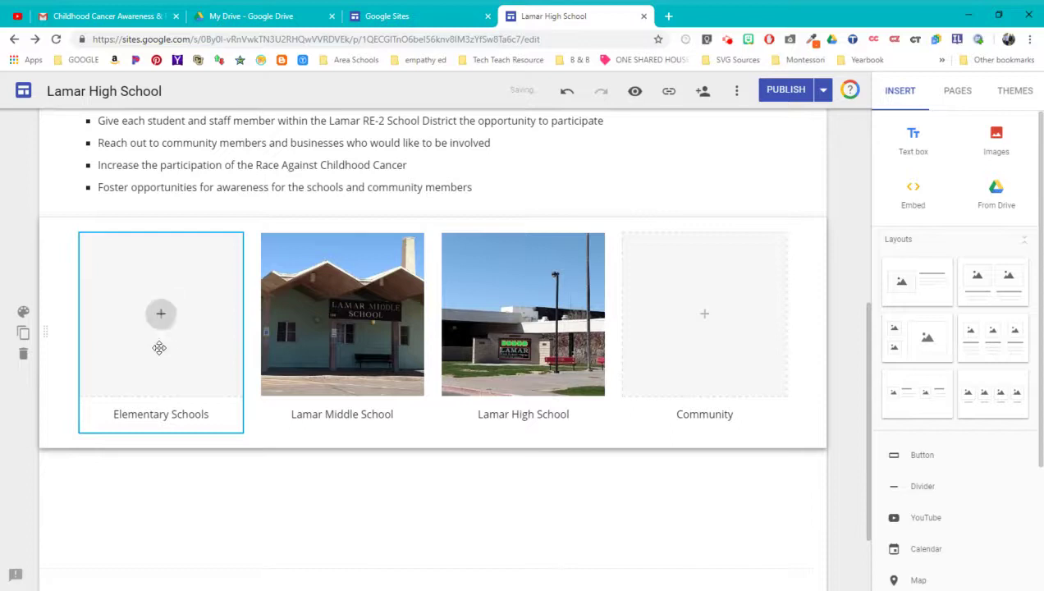